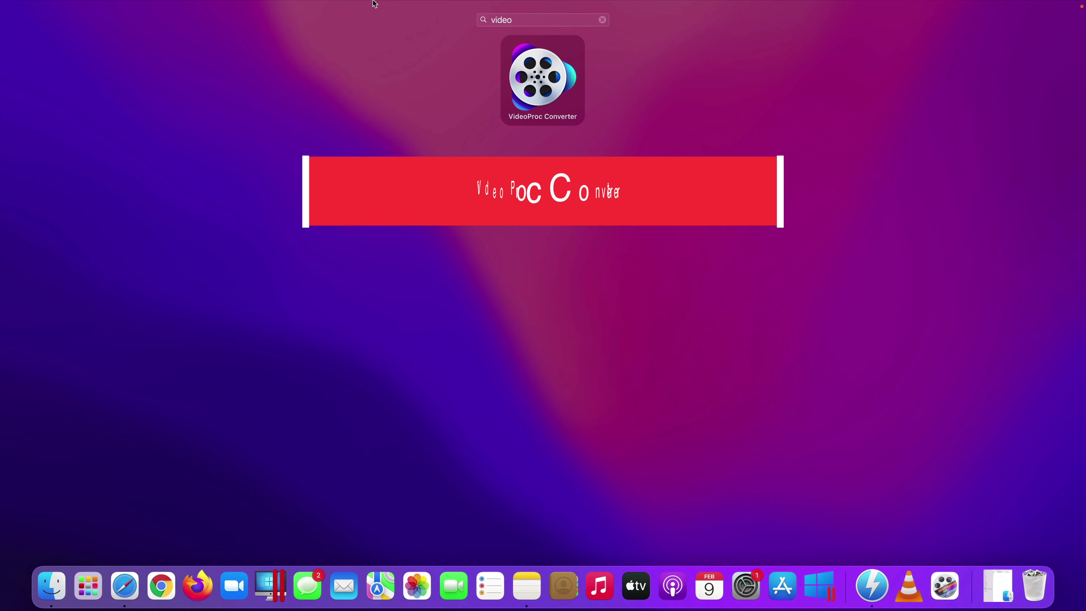
Step: Launch VideoProc Converter, open its DVD converter, and browse the DVD Backup profiles without choosing one
click(531, 86)
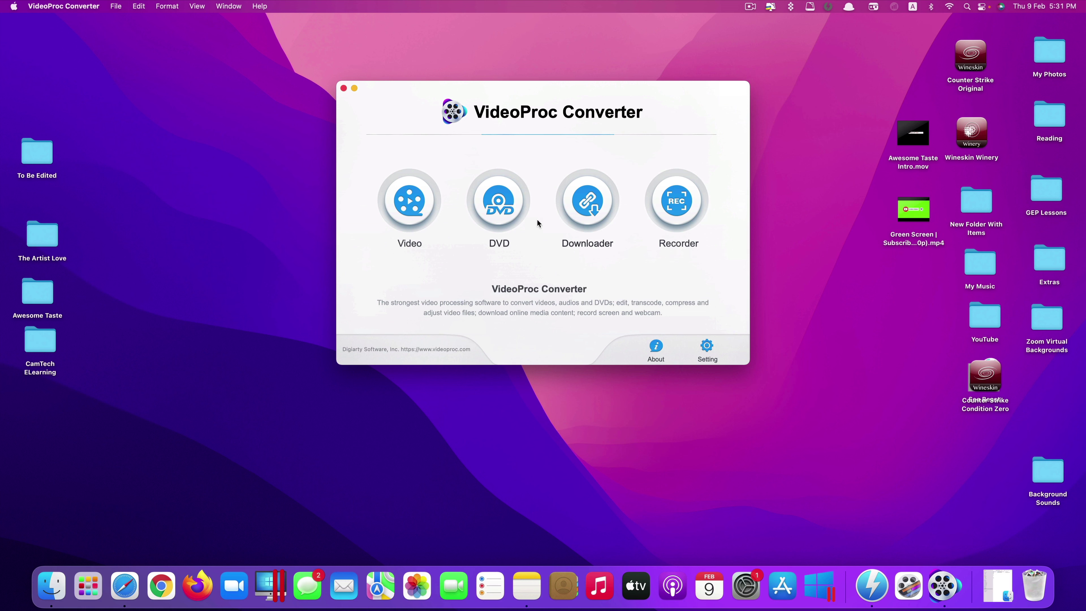
click(510, 202)
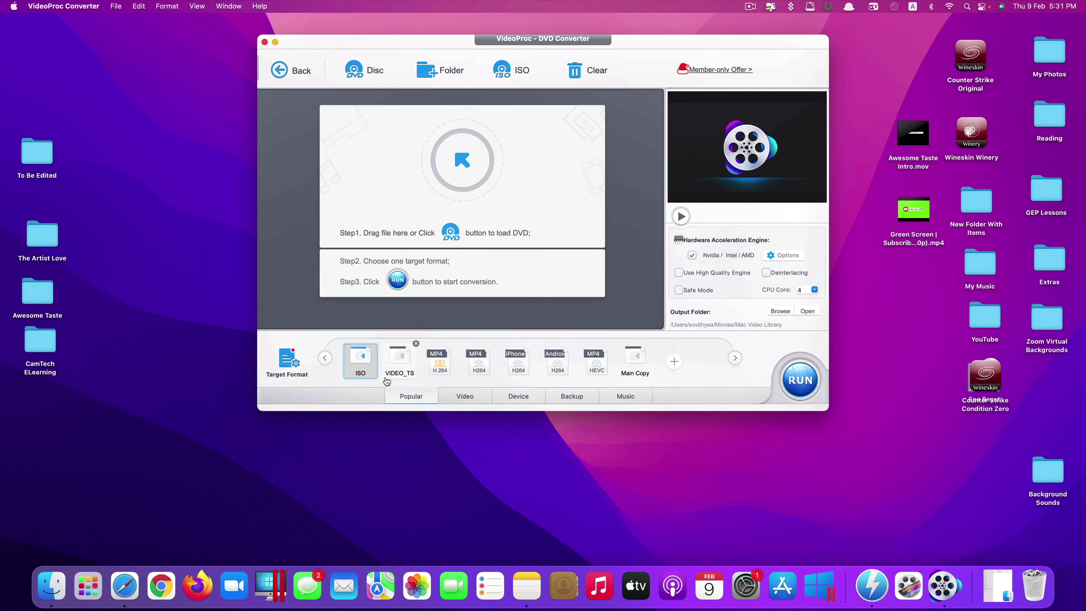
click(289, 362)
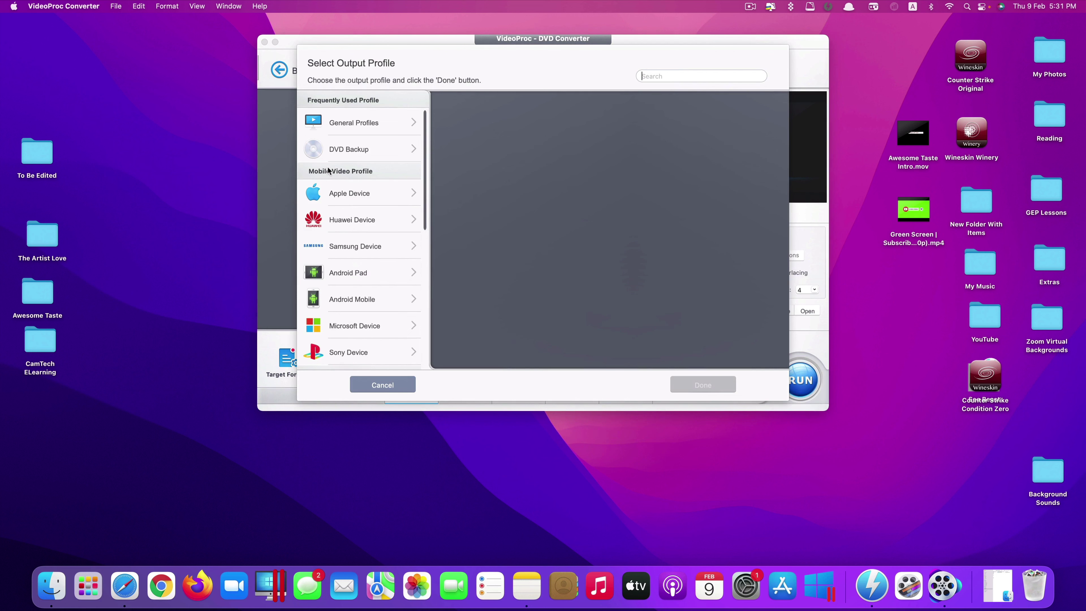
click(388, 154)
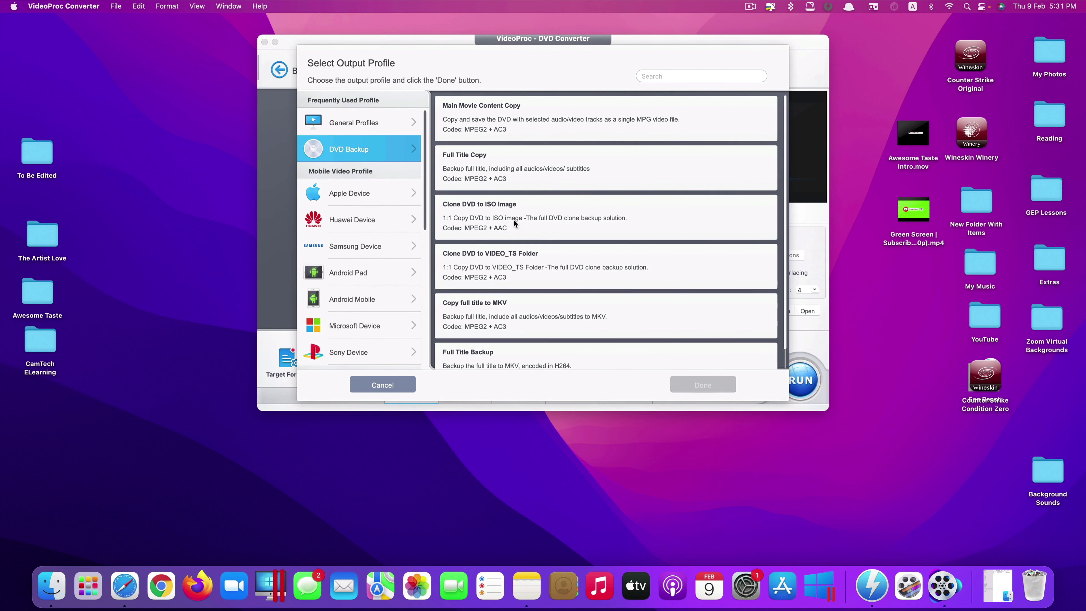
scroll(539, 248, down, 1)
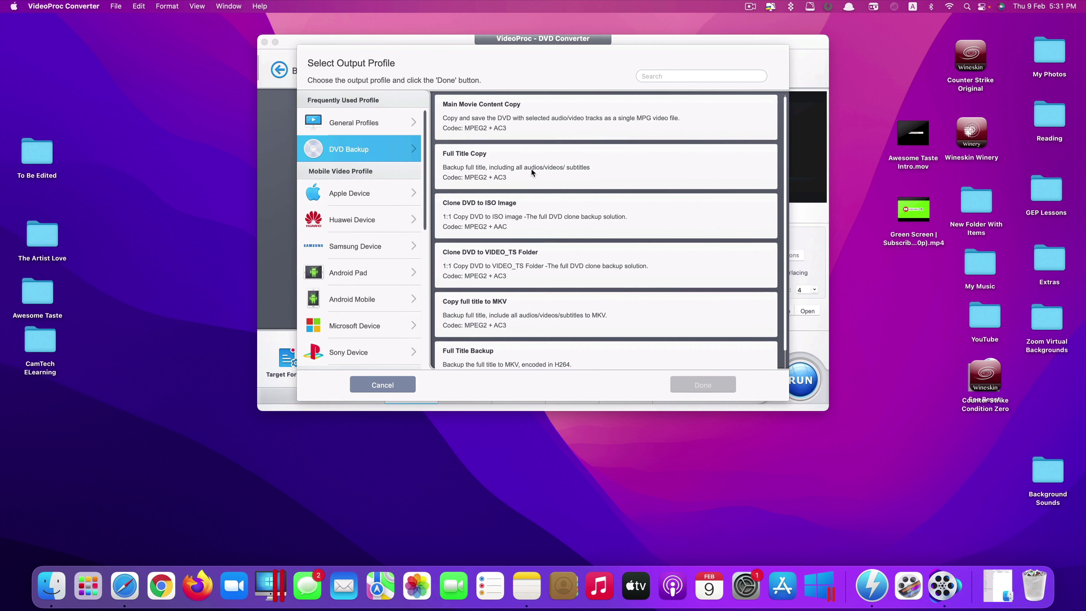
click(399, 382)
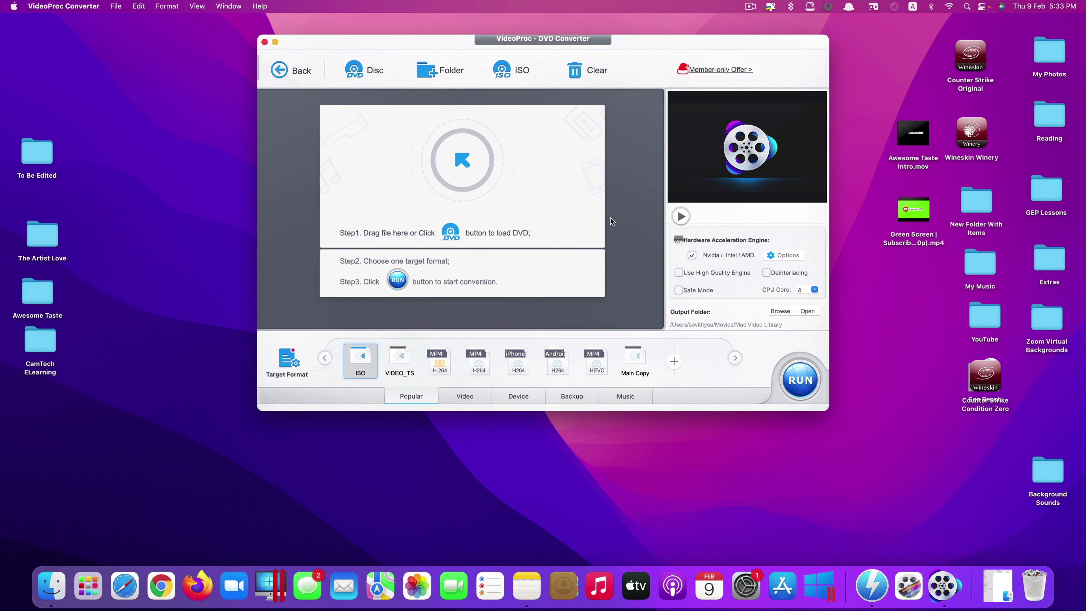
Step: Load the Sea Beast disc with Auto Detect so Title 1 (01:59:18, 720x480) is listed
click(367, 72)
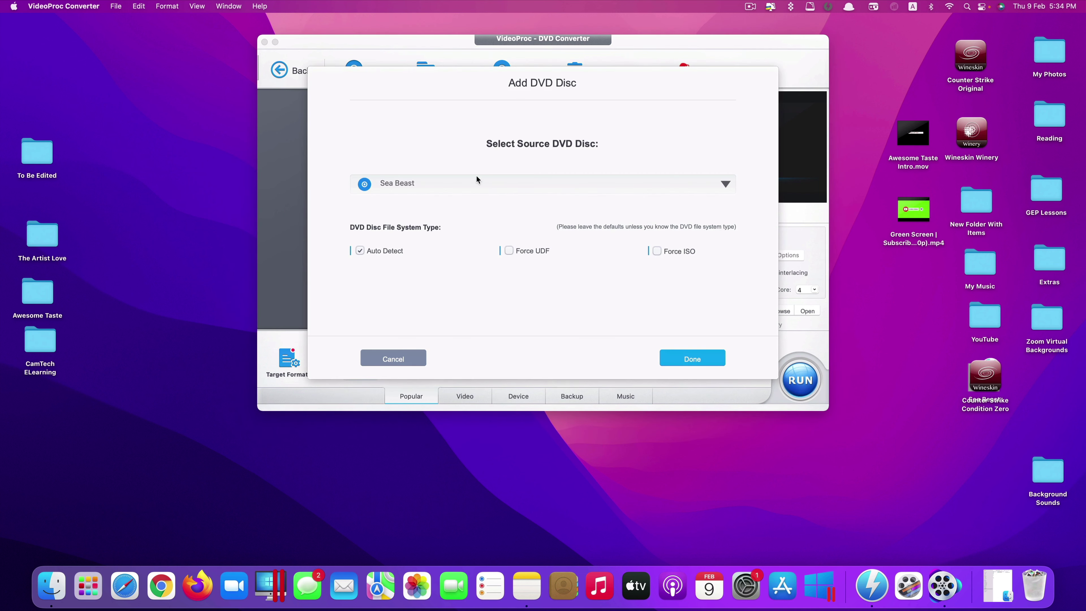
click(469, 186)
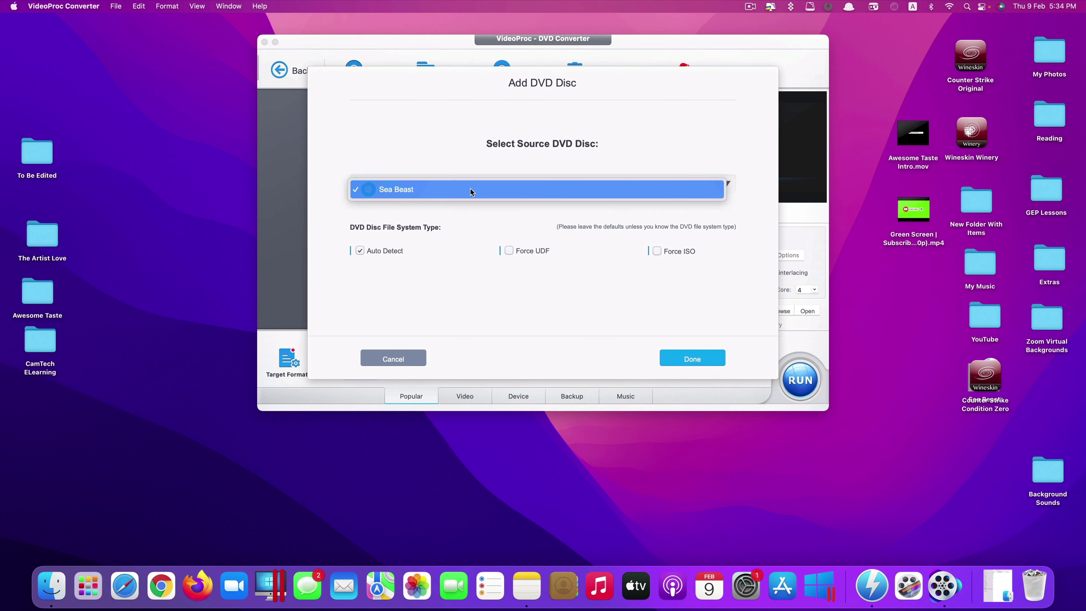
click(412, 153)
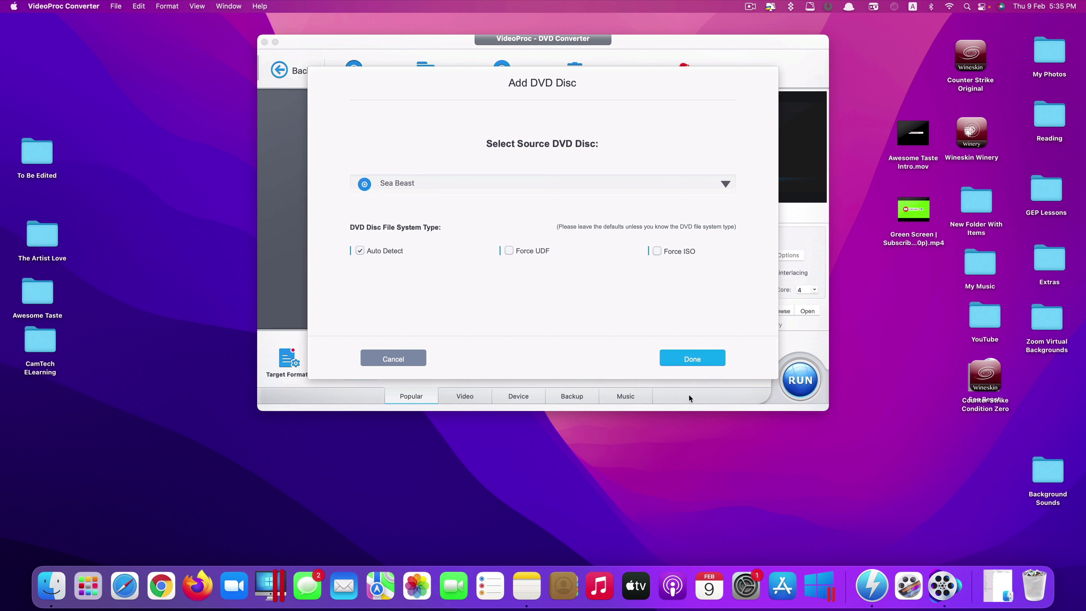
click(675, 365)
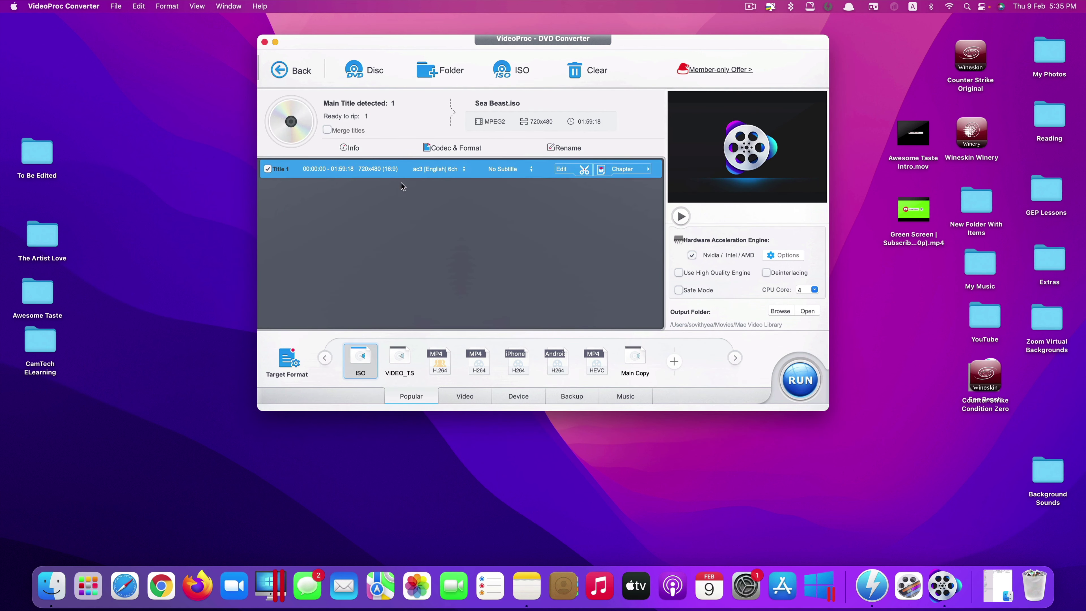
Step: Set Title 1's target format to General Profiles > MP4 Video (H264)
click(295, 365)
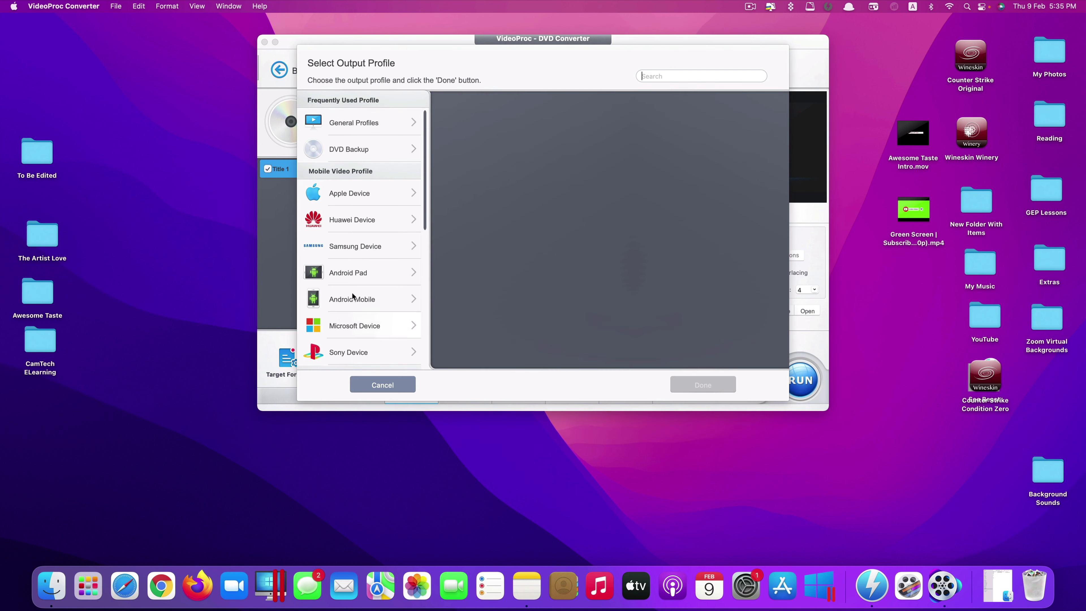
click(382, 124)
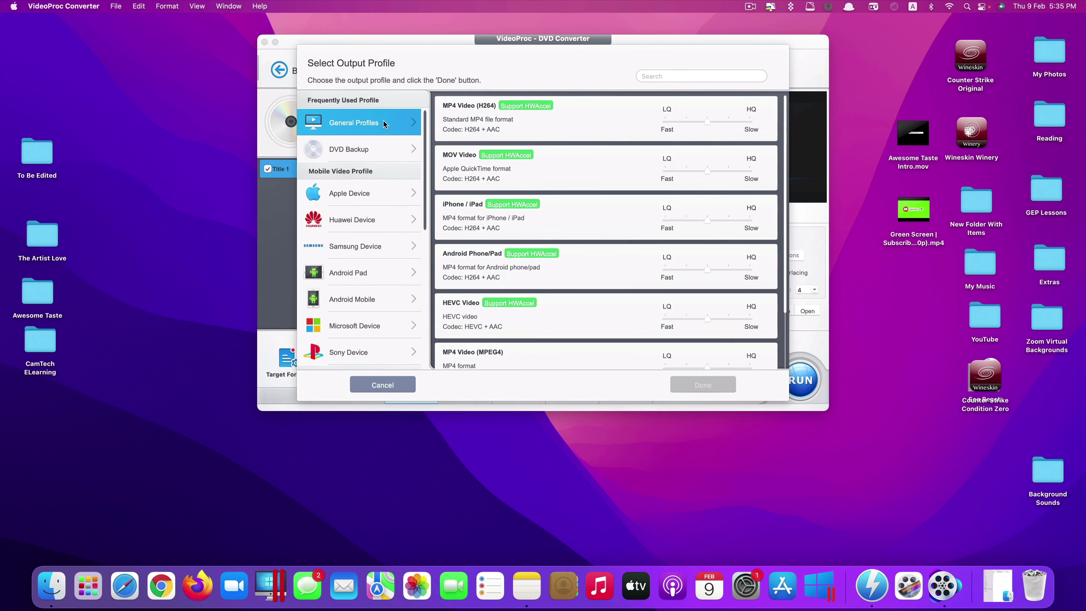
click(615, 125)
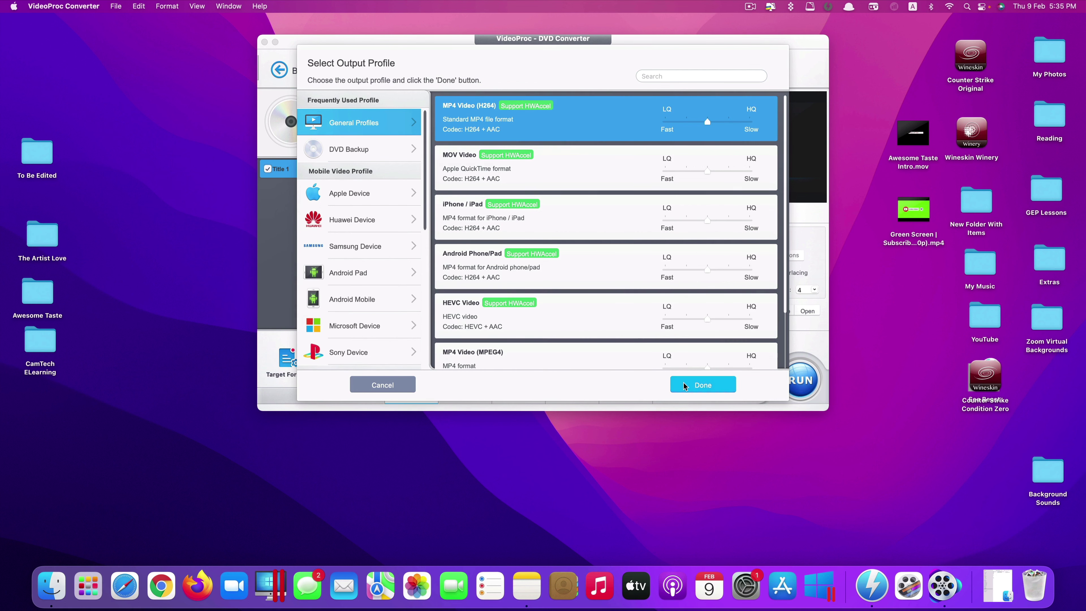
click(702, 385)
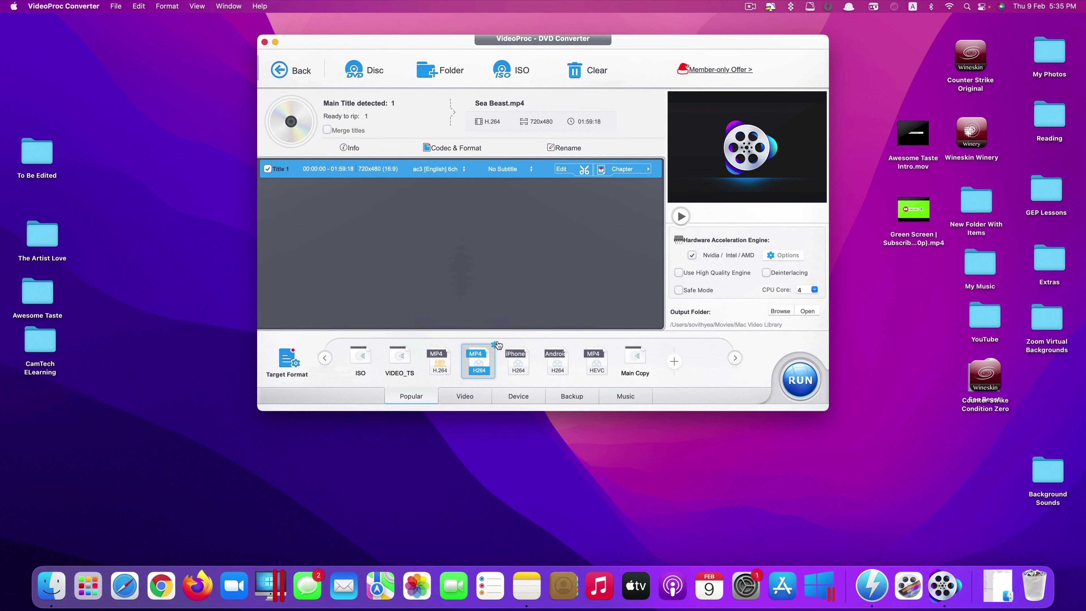
mouse_move(495, 347)
Step: Set the output resolution to 1920x1080 with the highest quality setting
click(565, 148)
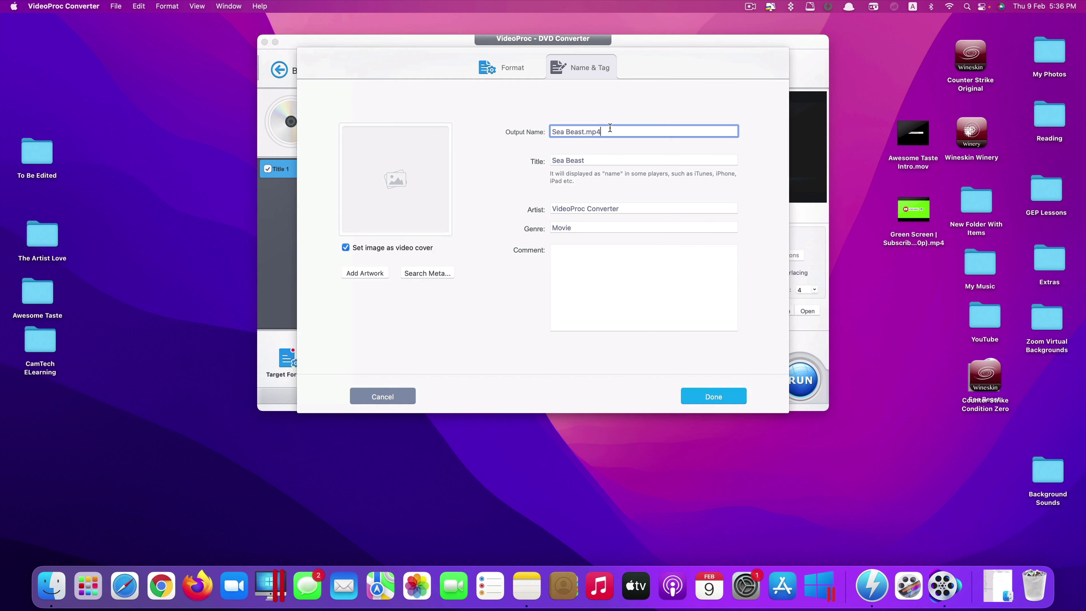
click(522, 73)
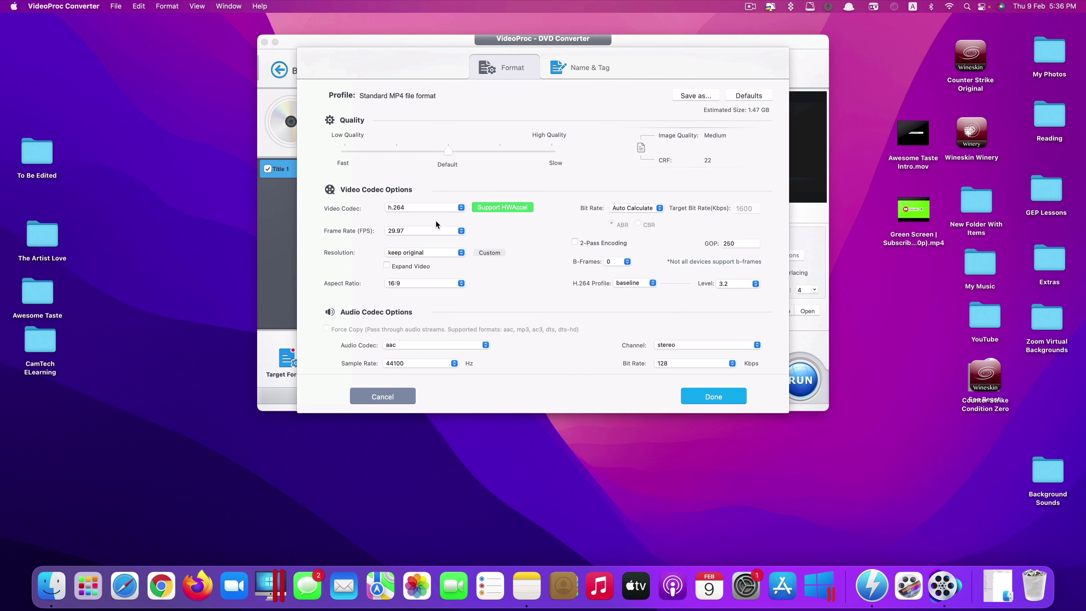
click(551, 150)
click(440, 253)
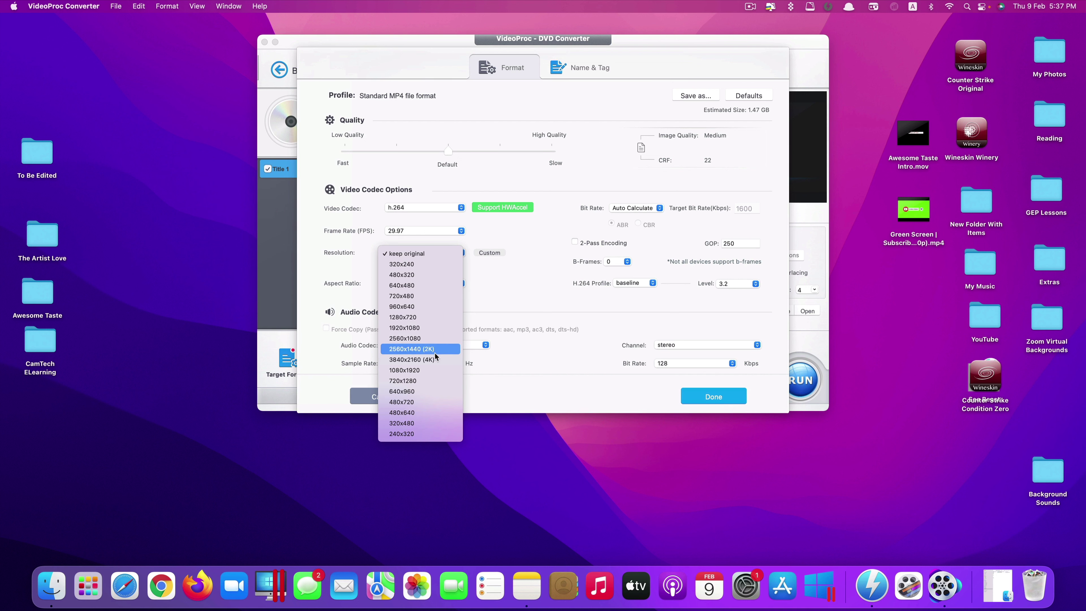
click(425, 328)
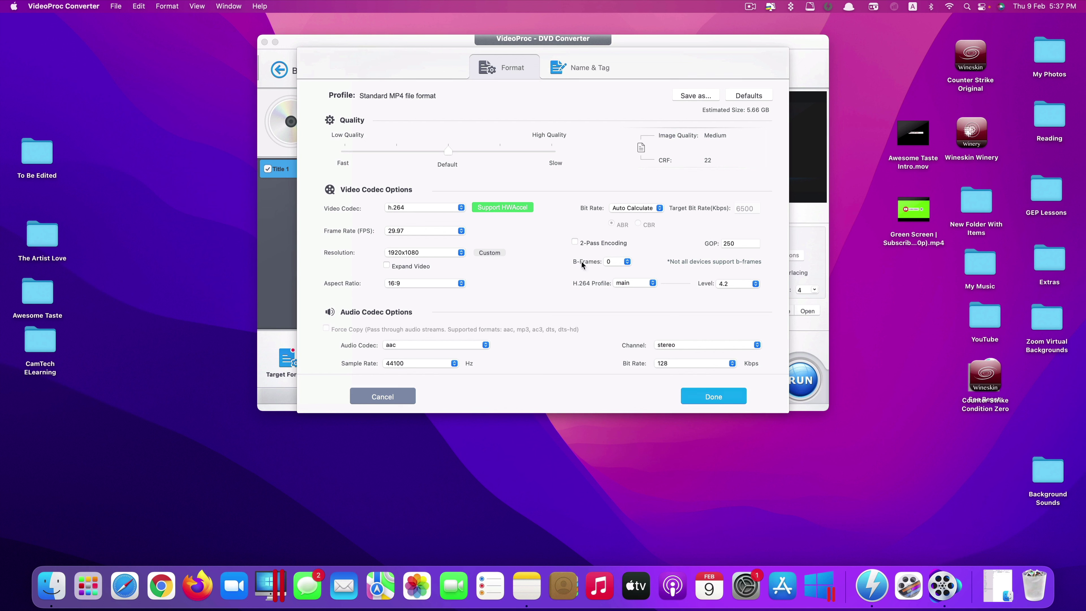
Step: Rename the output to 'Sea Beast Digitized Version.mp4' and confirm
click(589, 77)
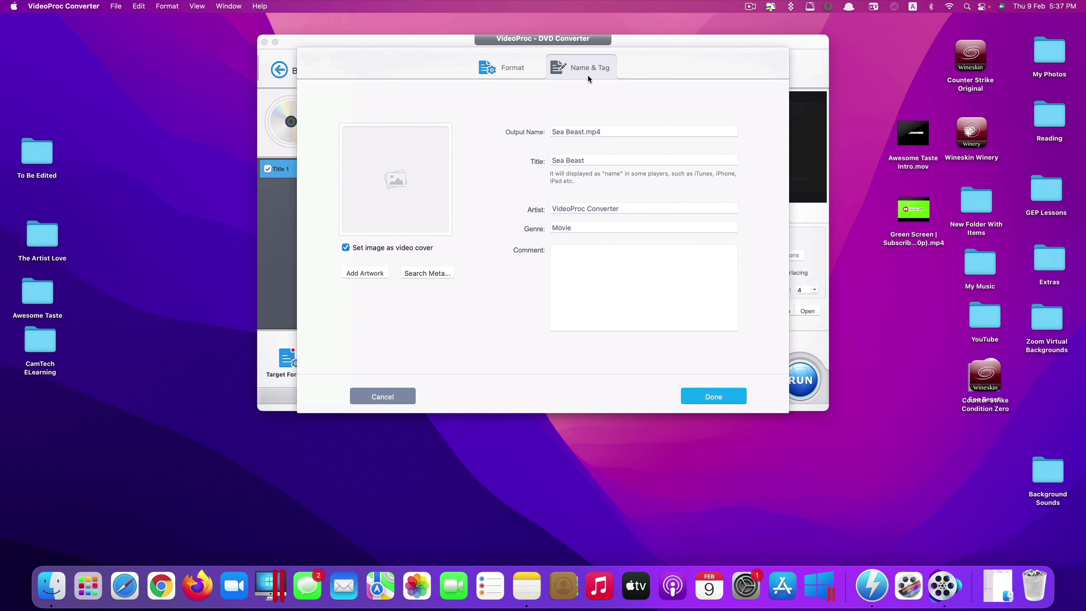
click(618, 131)
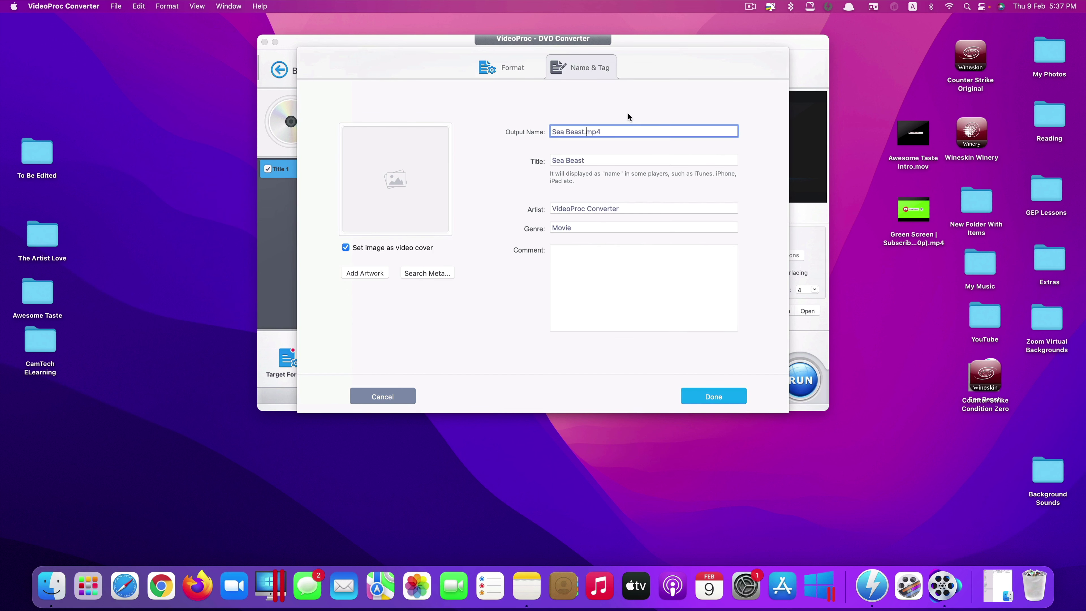
text(Digitize)
text(d Version)
click(711, 398)
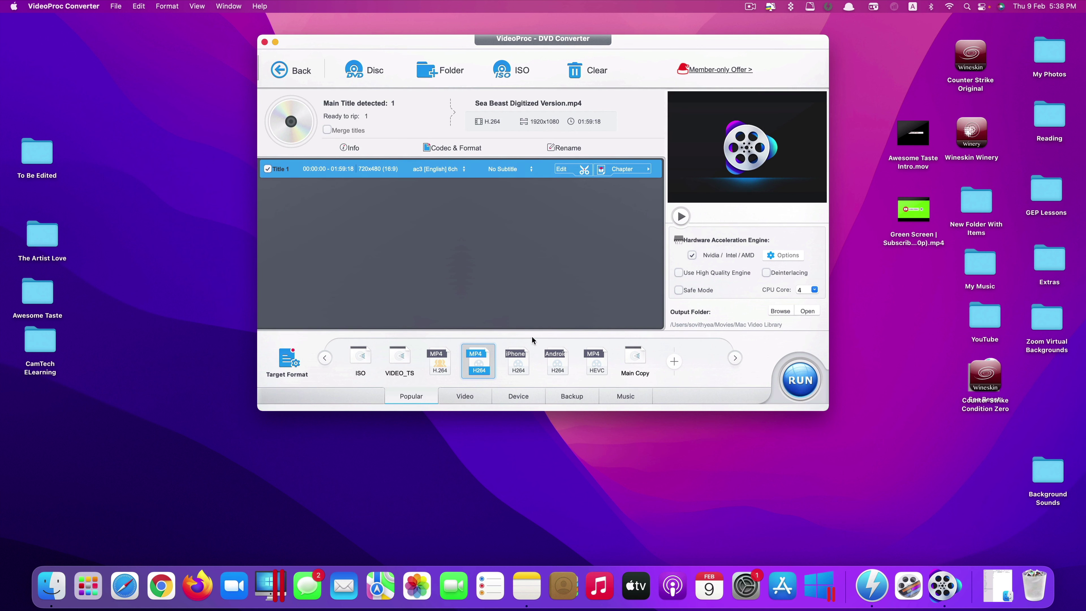
click(495, 346)
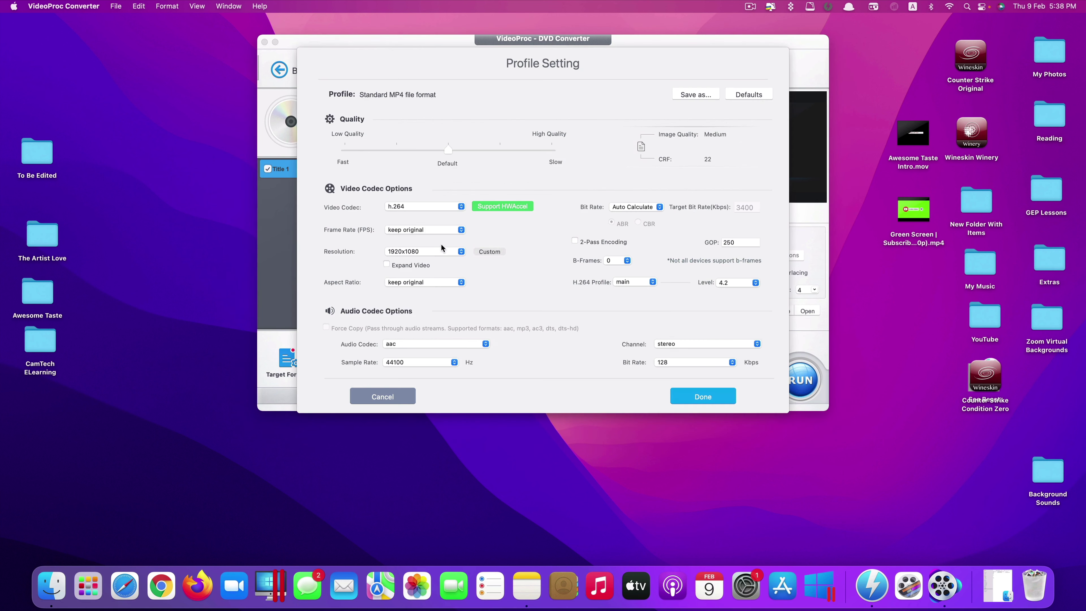
click(442, 252)
click(430, 253)
click(702, 396)
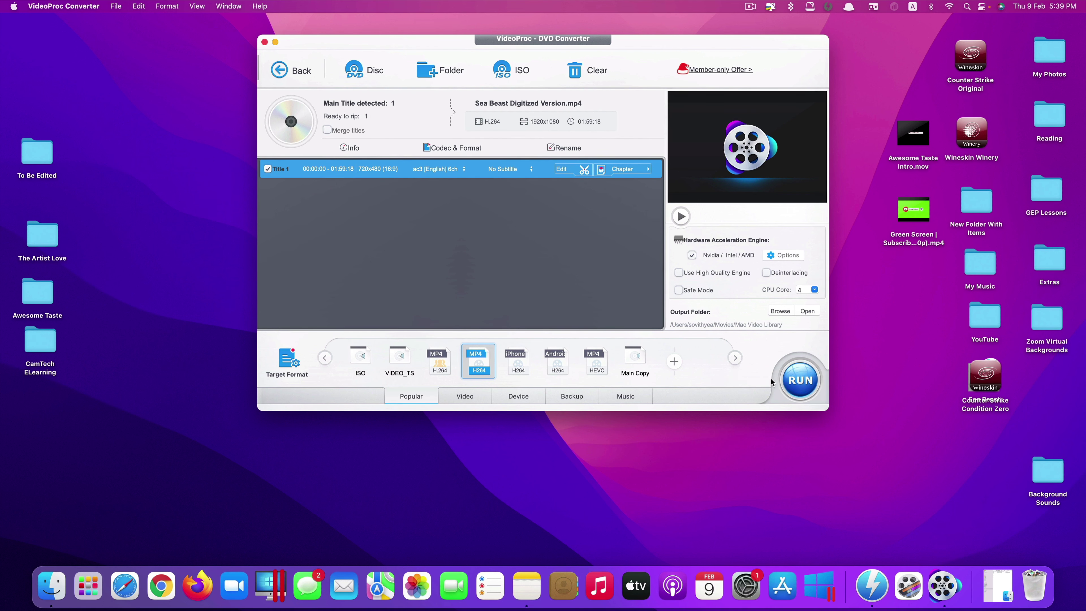
Step: Run the conversion of Title 1 to Sea Beast Digitized Version.mp4 and let it finish
click(790, 381)
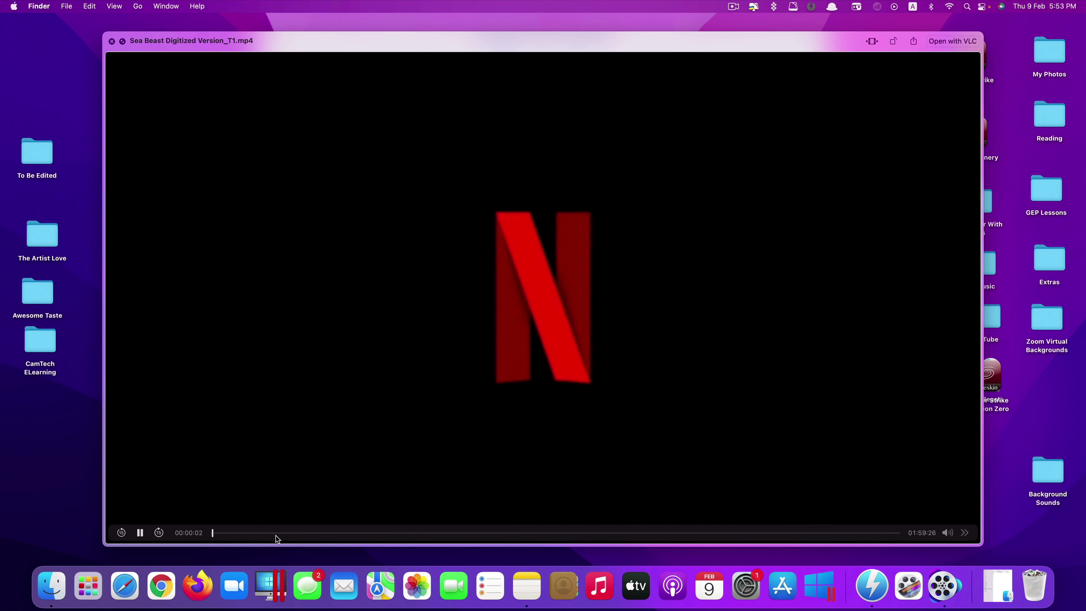
Step: Mute the Quick Look preview and skip ahead through the film to about 38 minutes
click(263, 532)
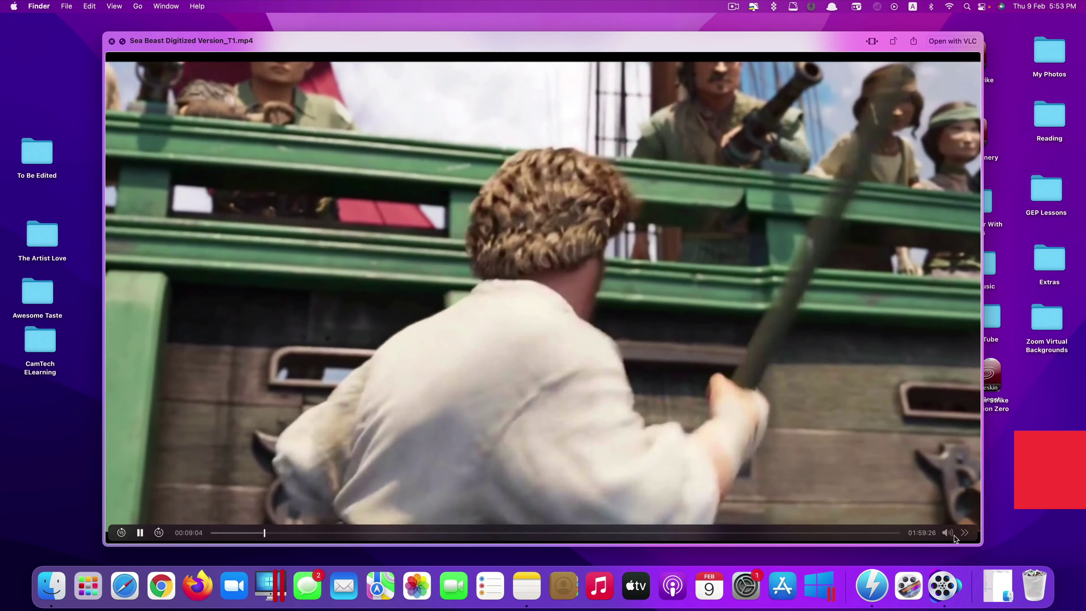
click(948, 533)
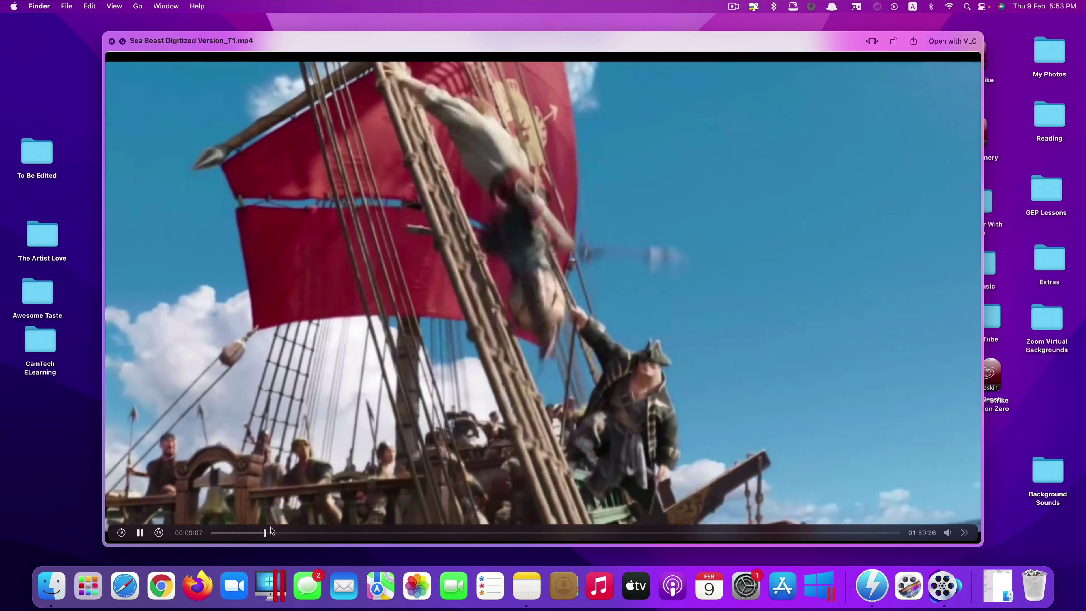
click(302, 533)
click(384, 532)
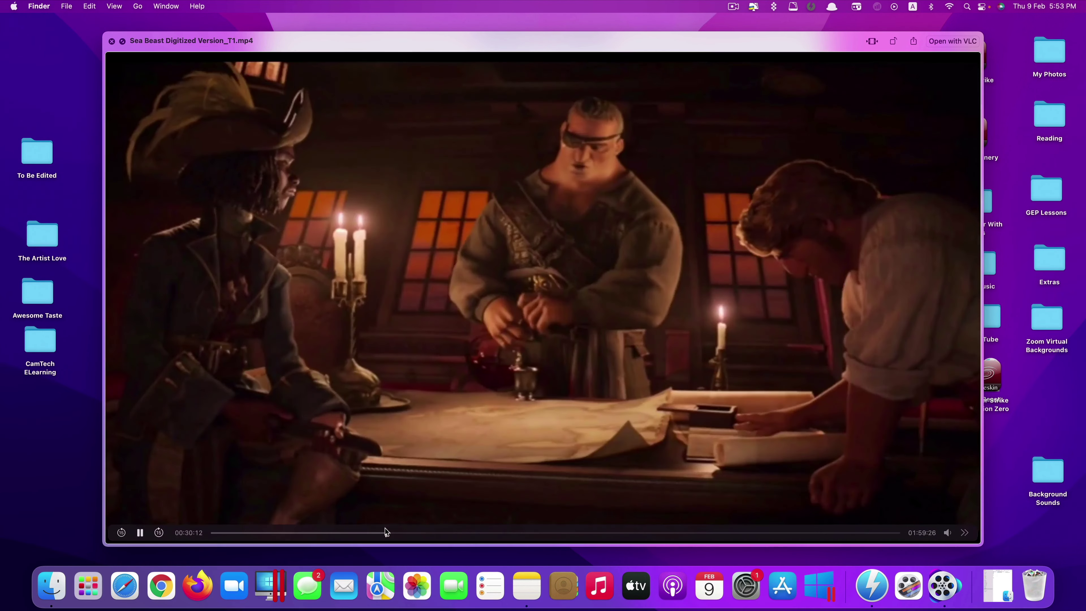
click(433, 532)
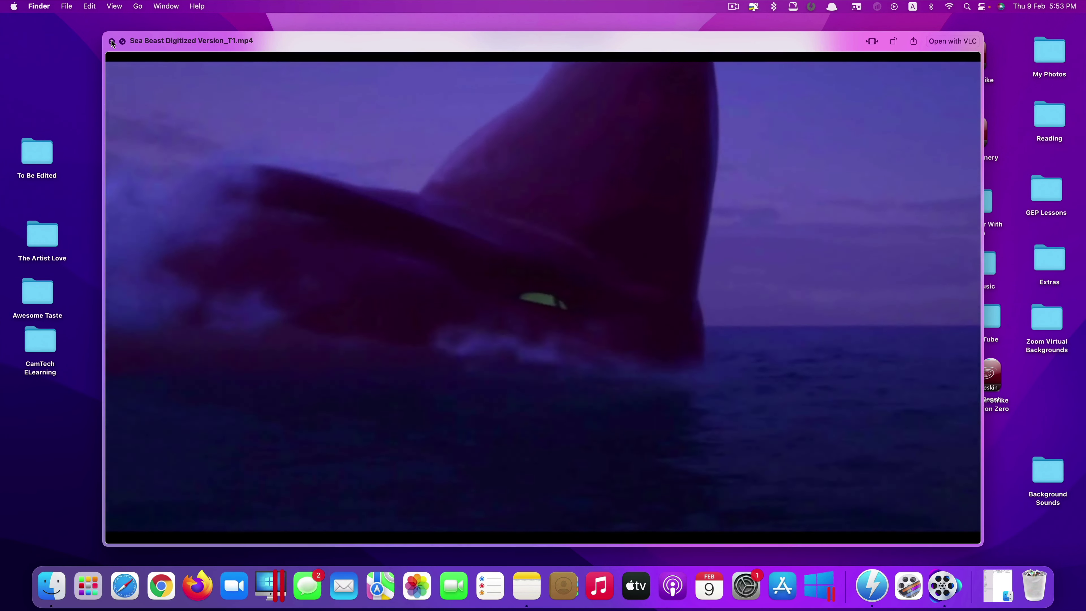
Step: Close Quick Look, select the 1920×1080 Dimensions value, and close the Mac Video Library window
click(111, 42)
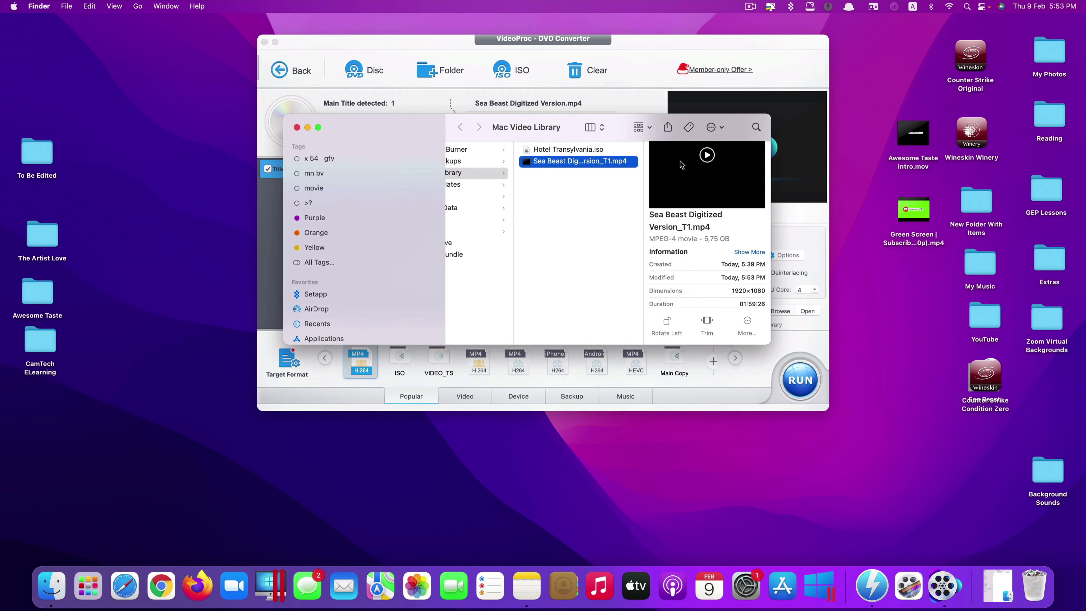
drag(731, 290, 767, 292)
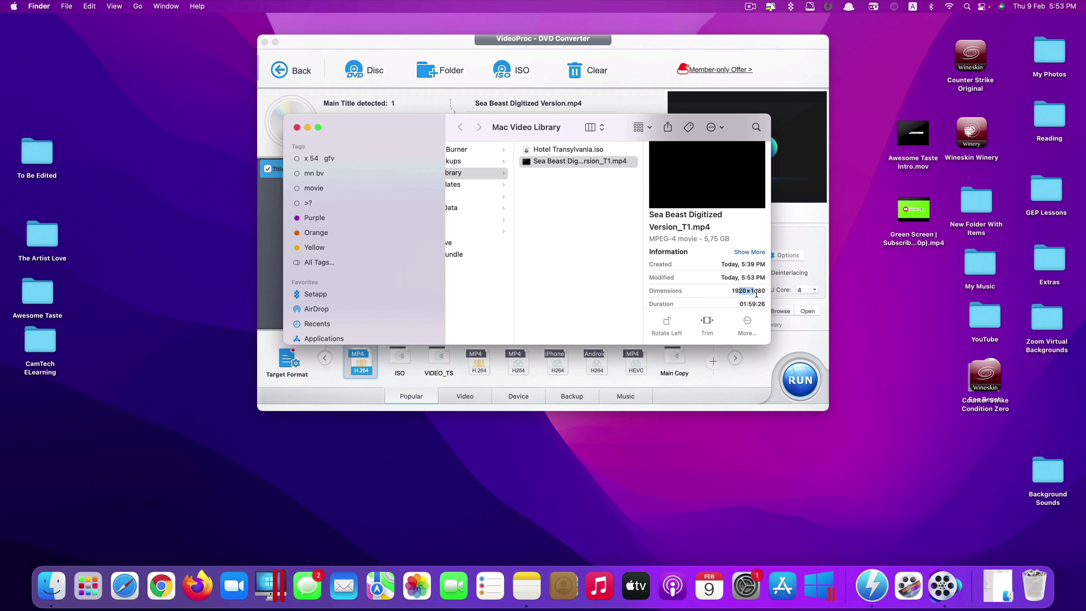
drag(729, 291, 761, 290)
key(super+w)
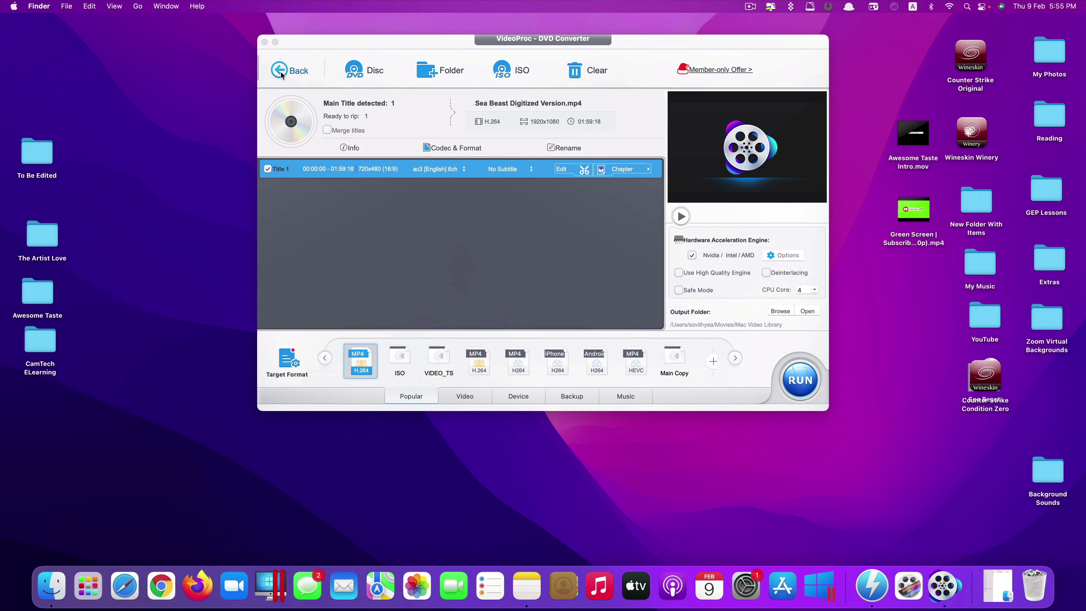
Step: Browse the General Profiles and Apple device categories in the target format list
click(294, 365)
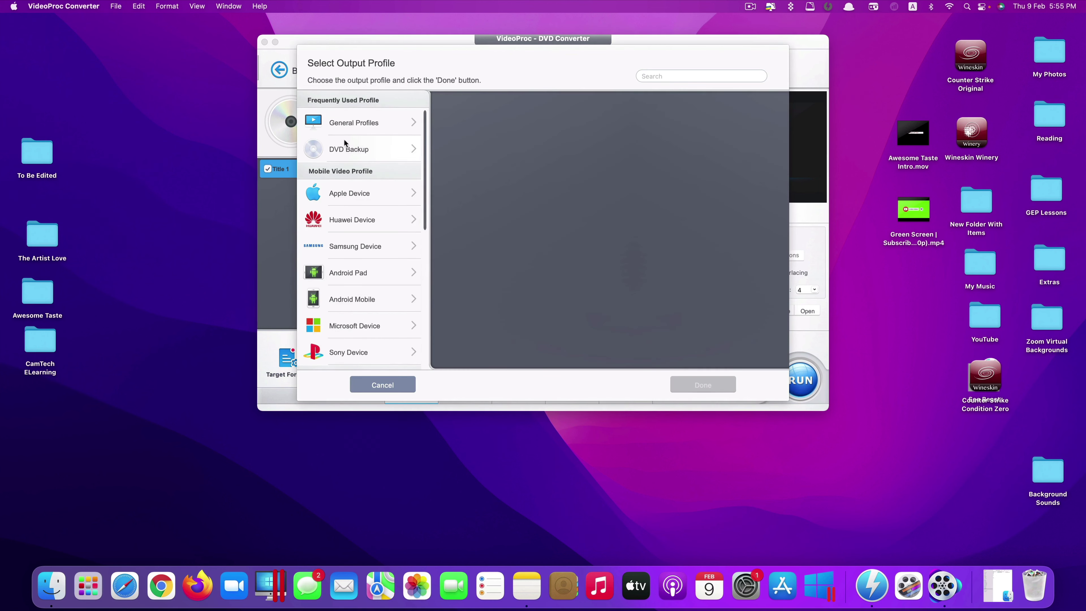
click(409, 127)
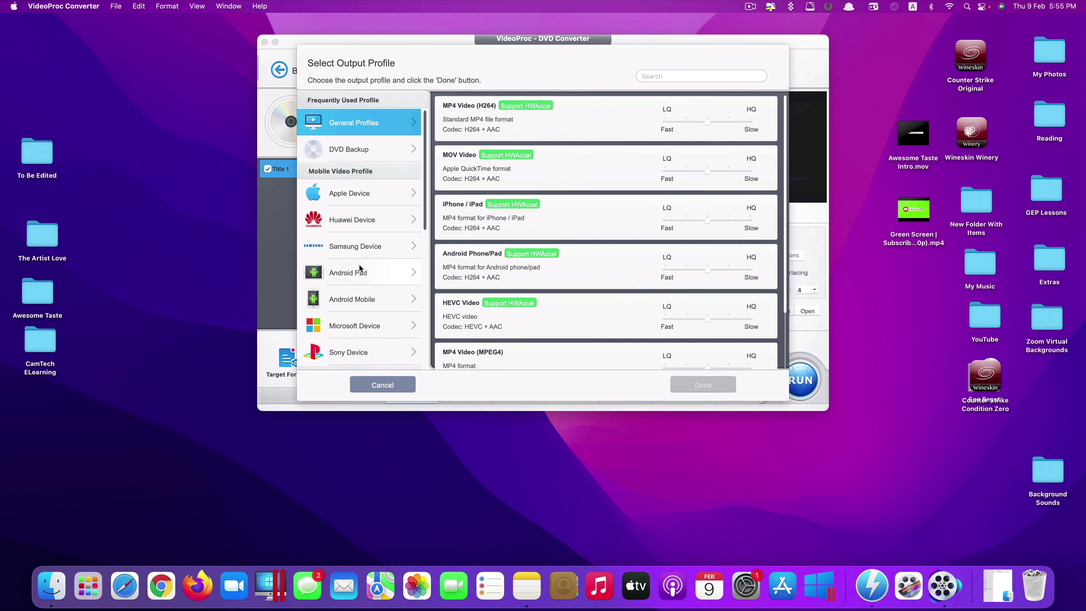
click(399, 194)
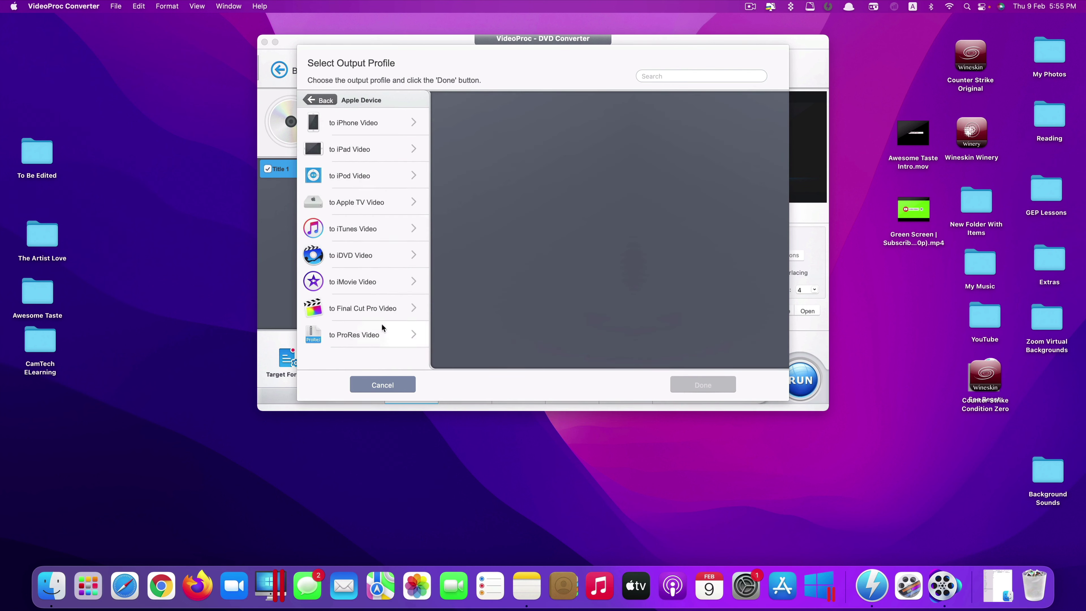
click(317, 102)
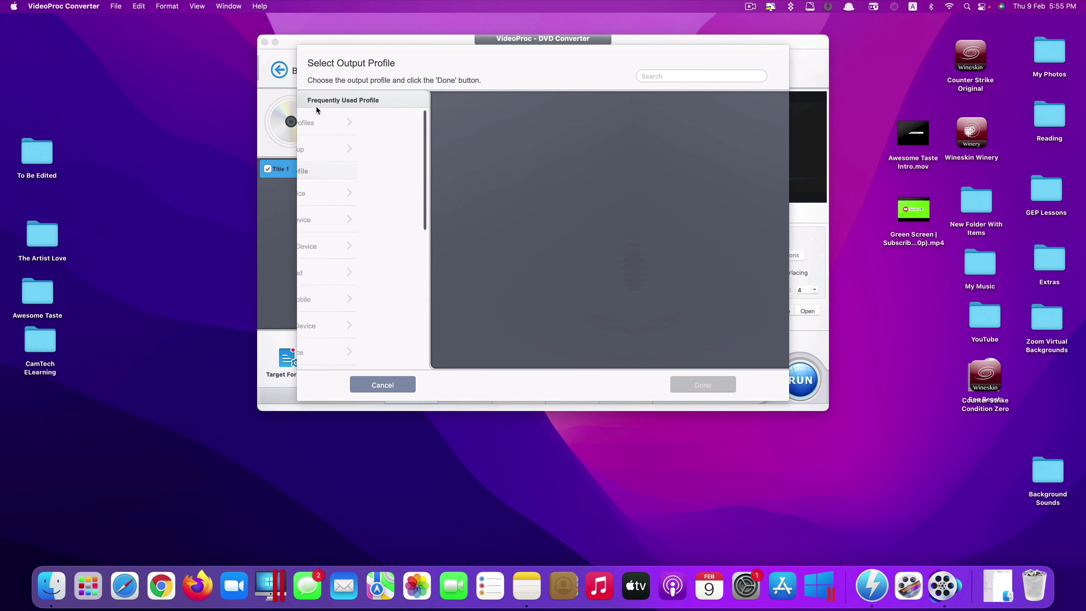
scroll(342, 193, down, 5)
click(359, 250)
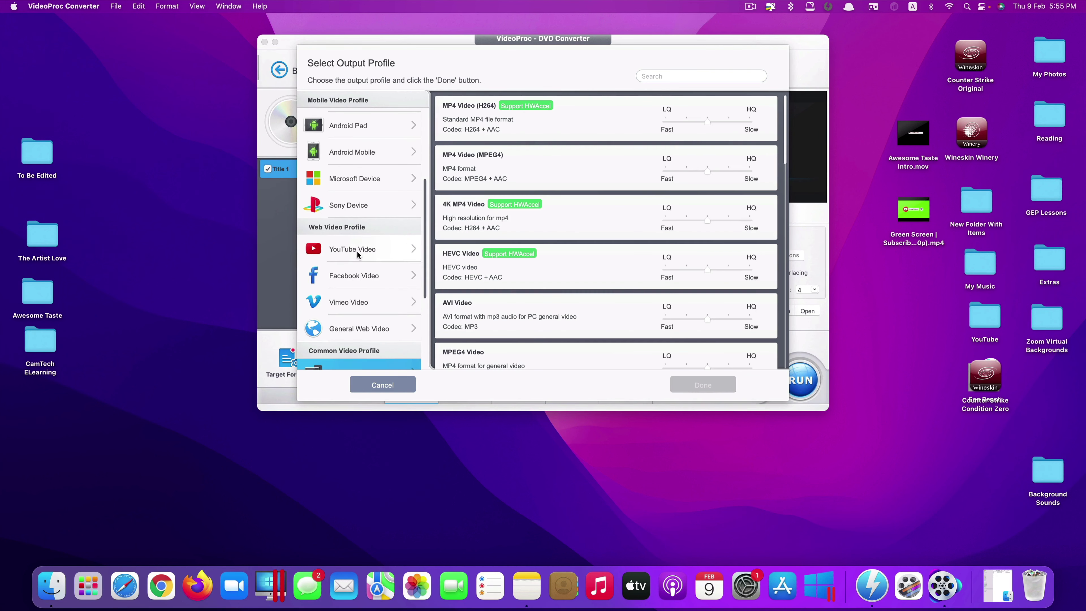
Step: Look through the YouTube, Facebook, Vimeo and Sony profiles, cancel, and return home
click(381, 254)
click(374, 275)
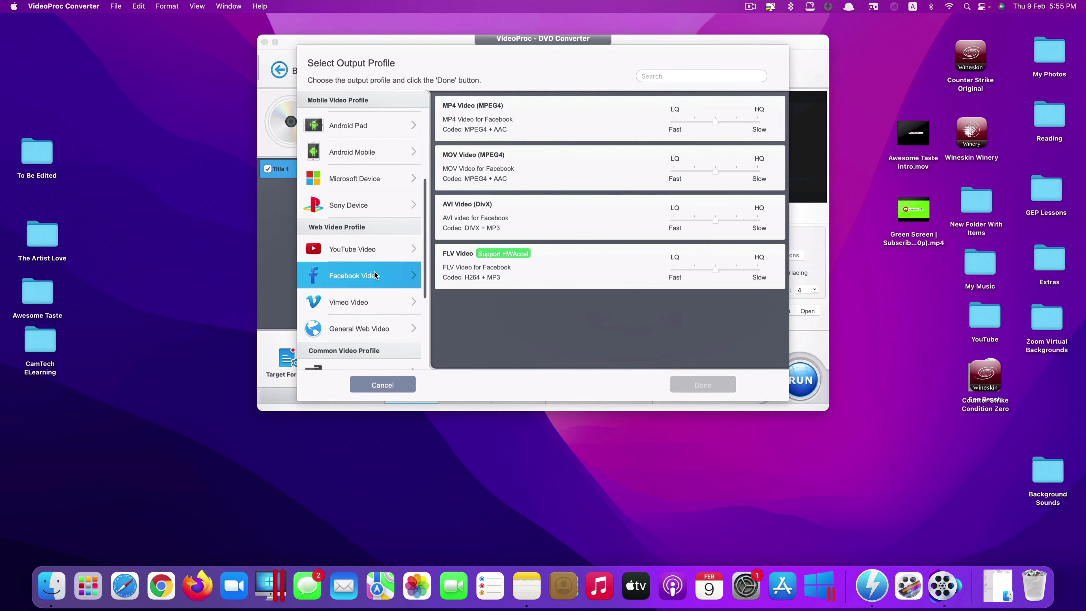
click(373, 293)
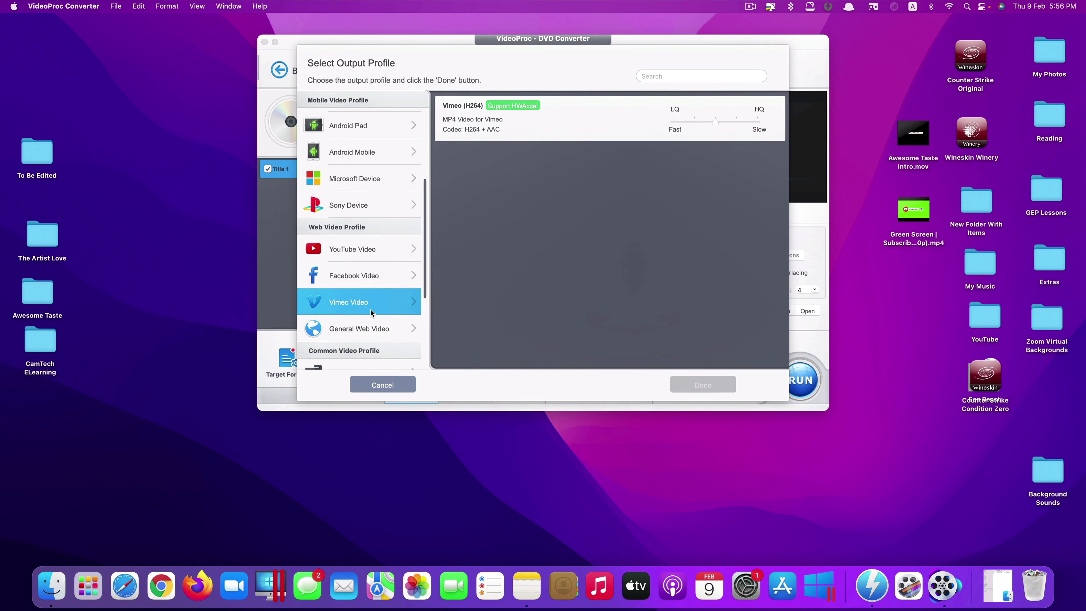
scroll(368, 278, up, 5)
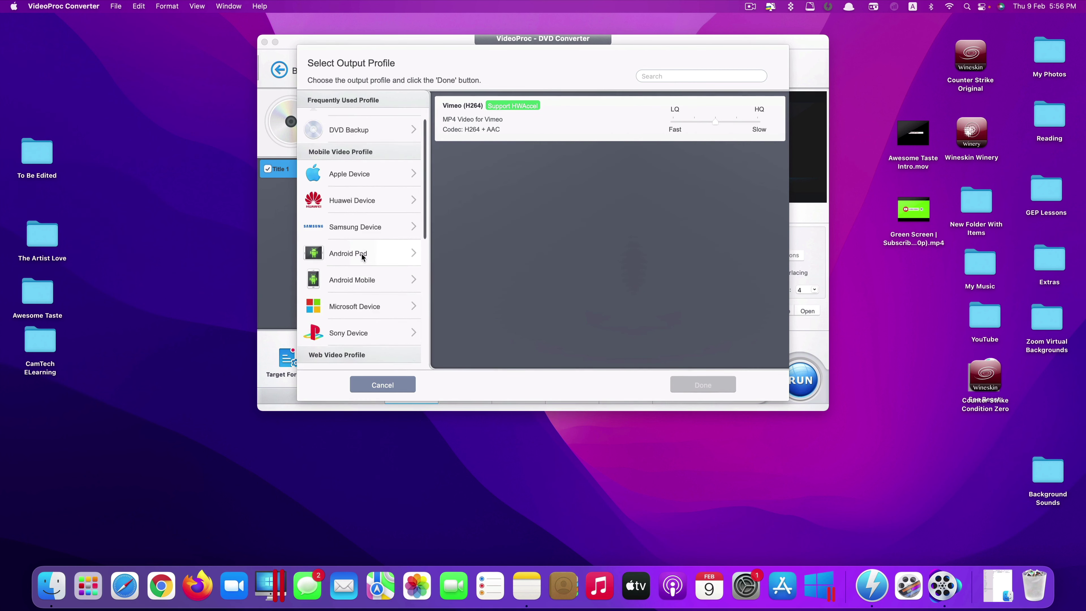
click(372, 179)
click(311, 99)
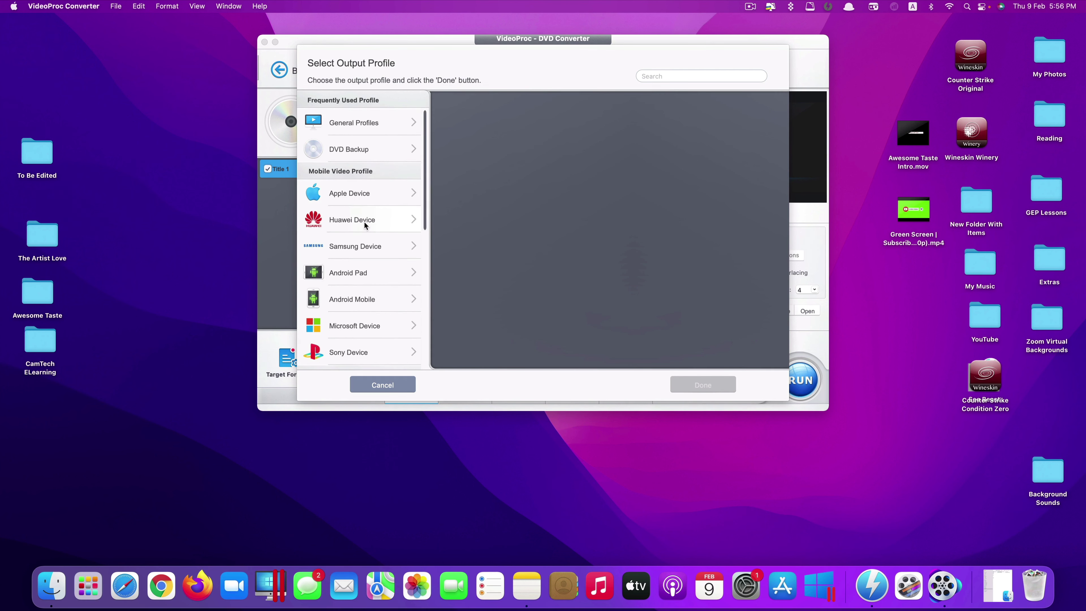
scroll(370, 299, down, 2)
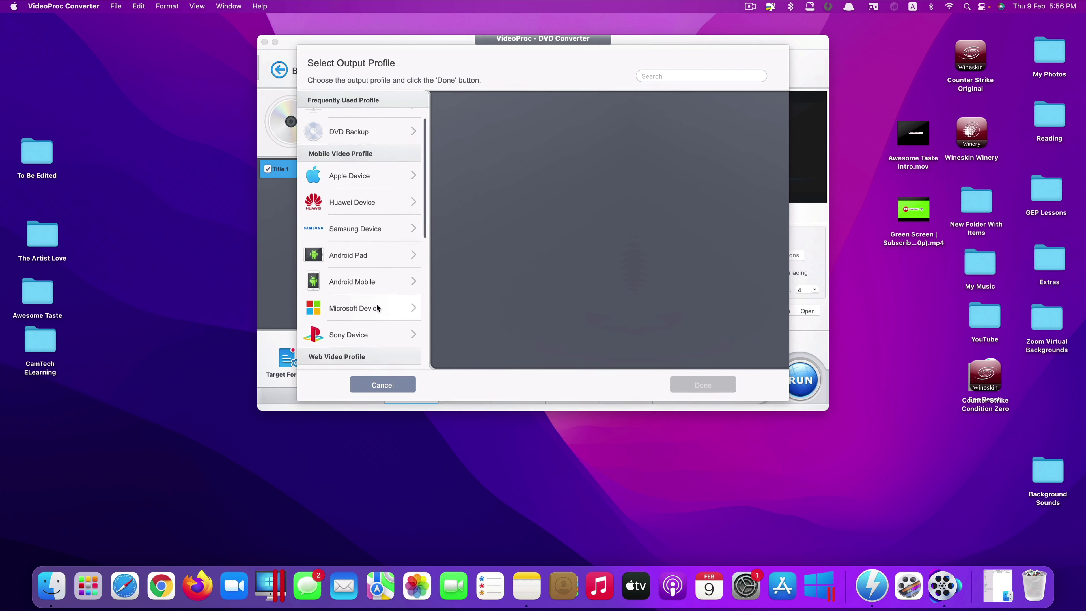
click(382, 329)
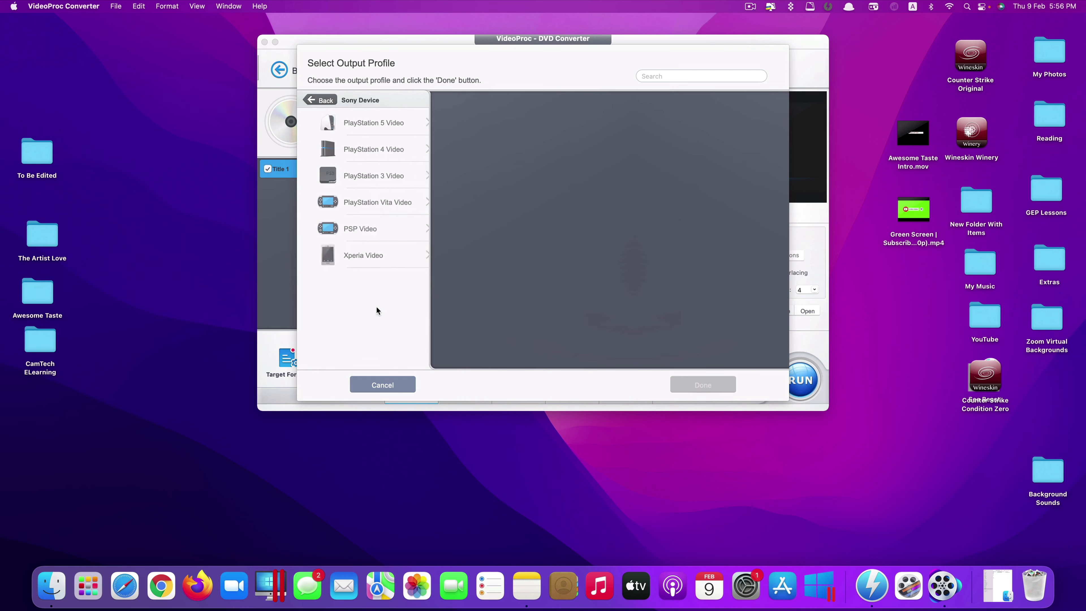
click(383, 384)
click(285, 77)
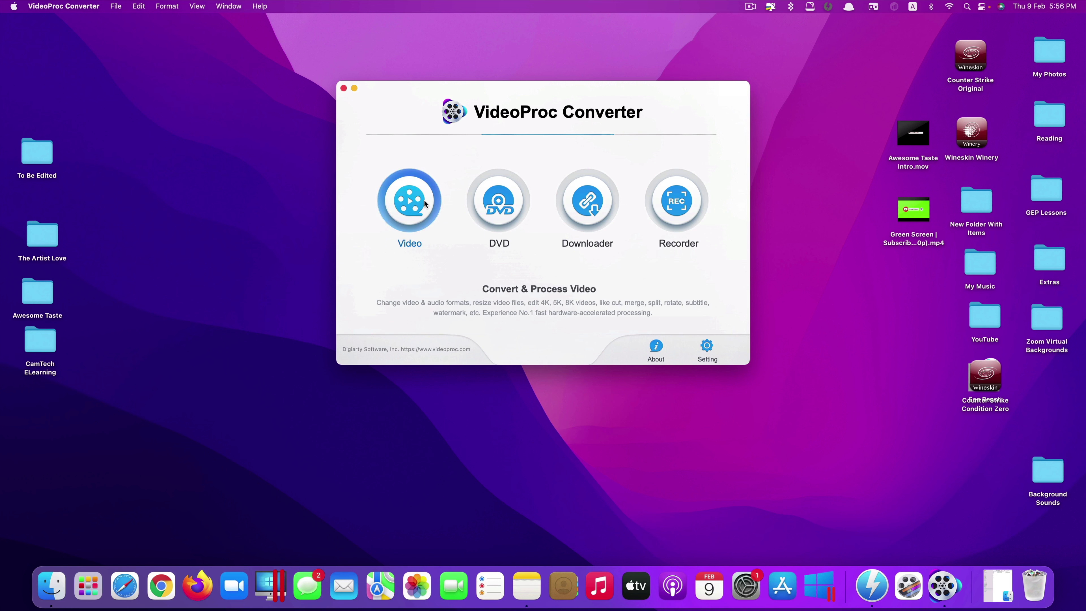
click(502, 205)
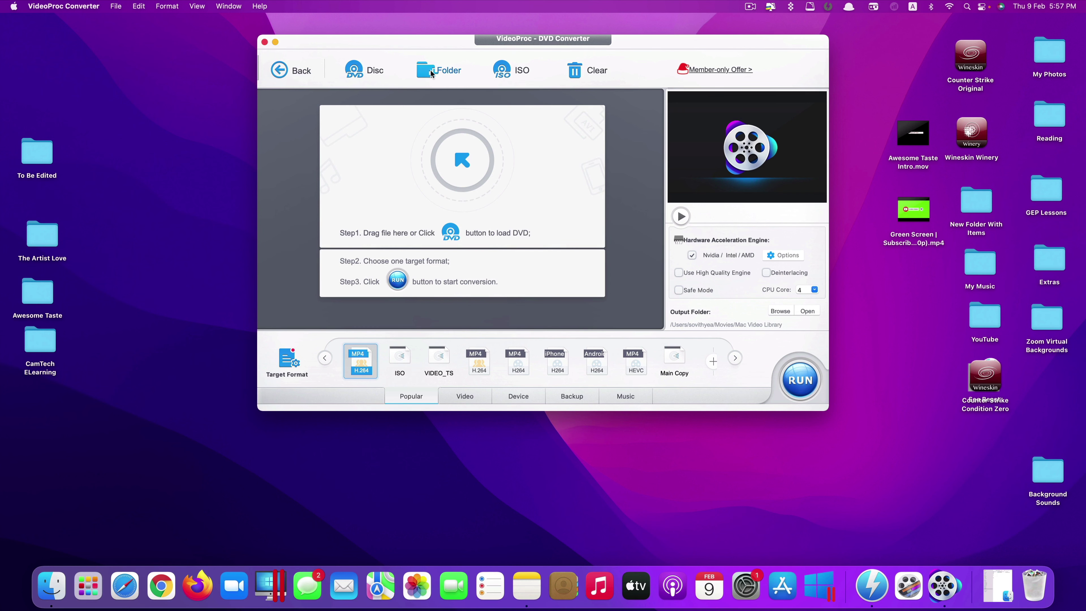
click(286, 70)
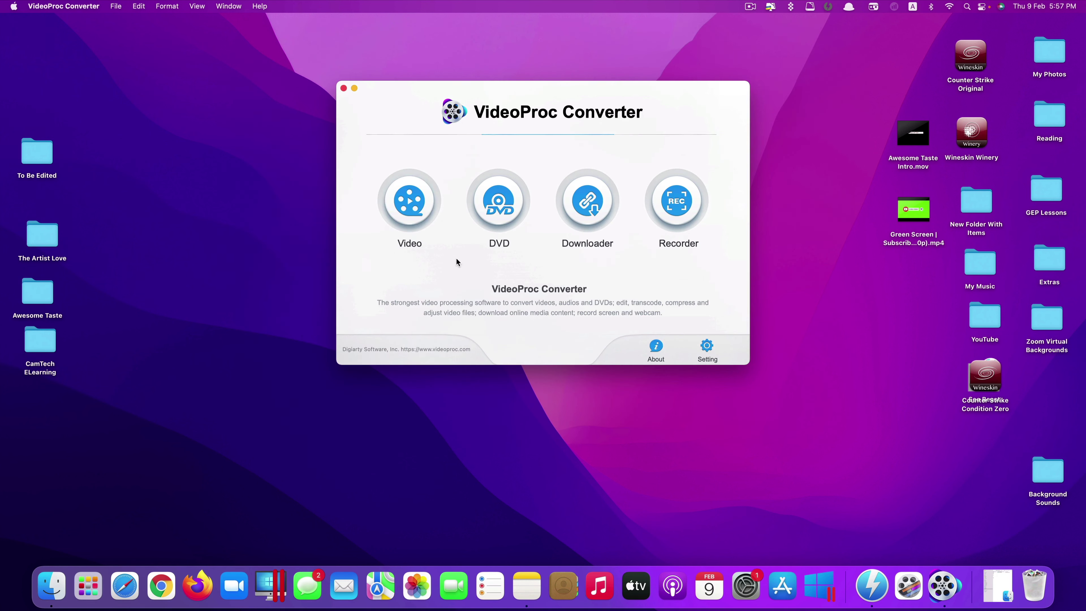
Step: Add the Doctor Strange video to the Video converter, target MKV HD Video (H264), and go back home
click(419, 206)
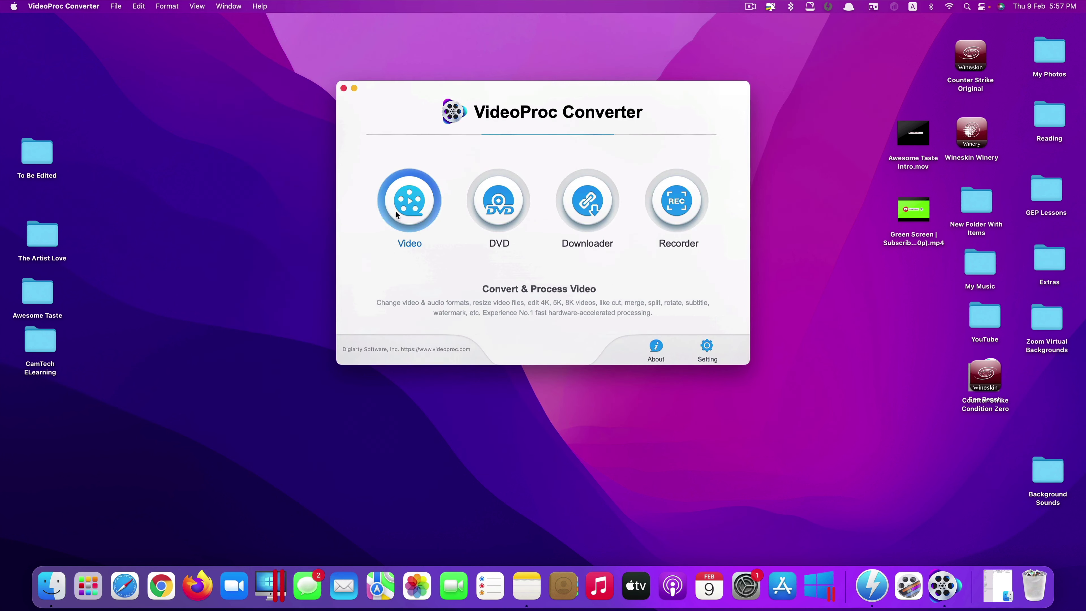
click(398, 208)
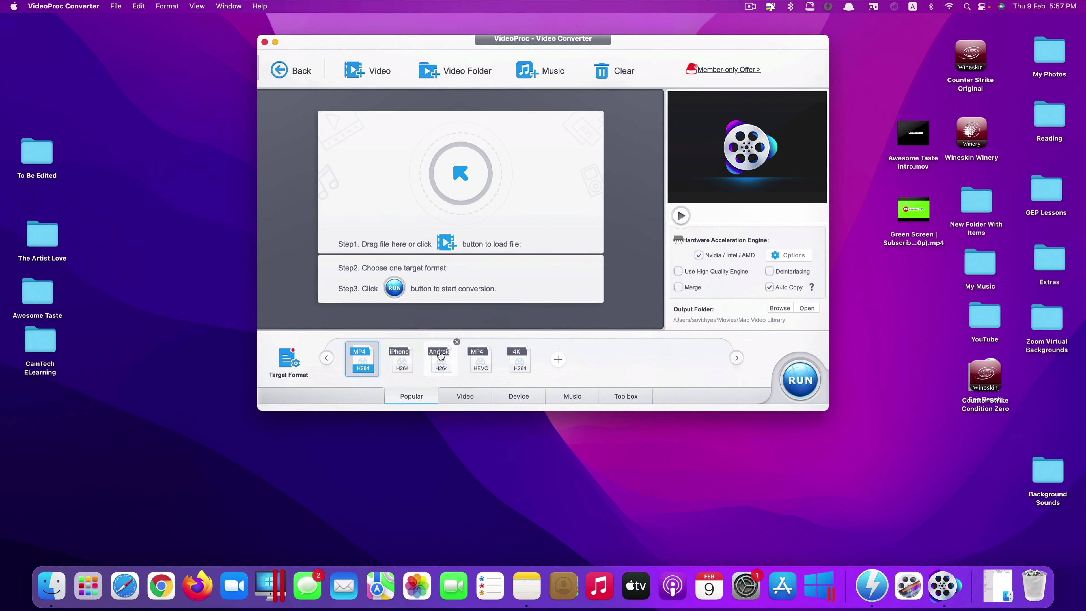
click(370, 74)
click(498, 151)
click(721, 312)
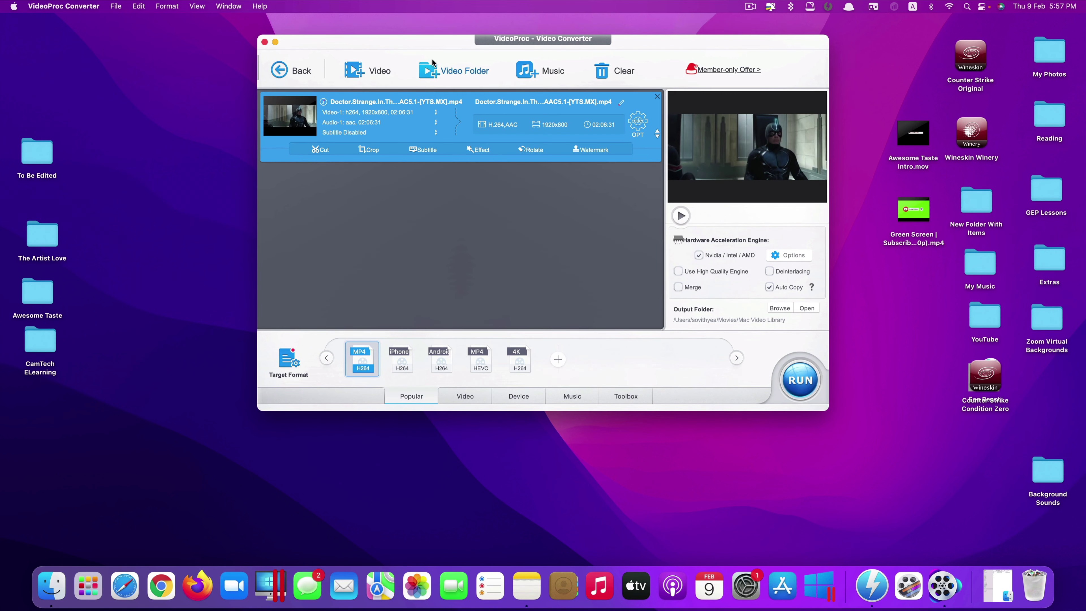
click(534, 219)
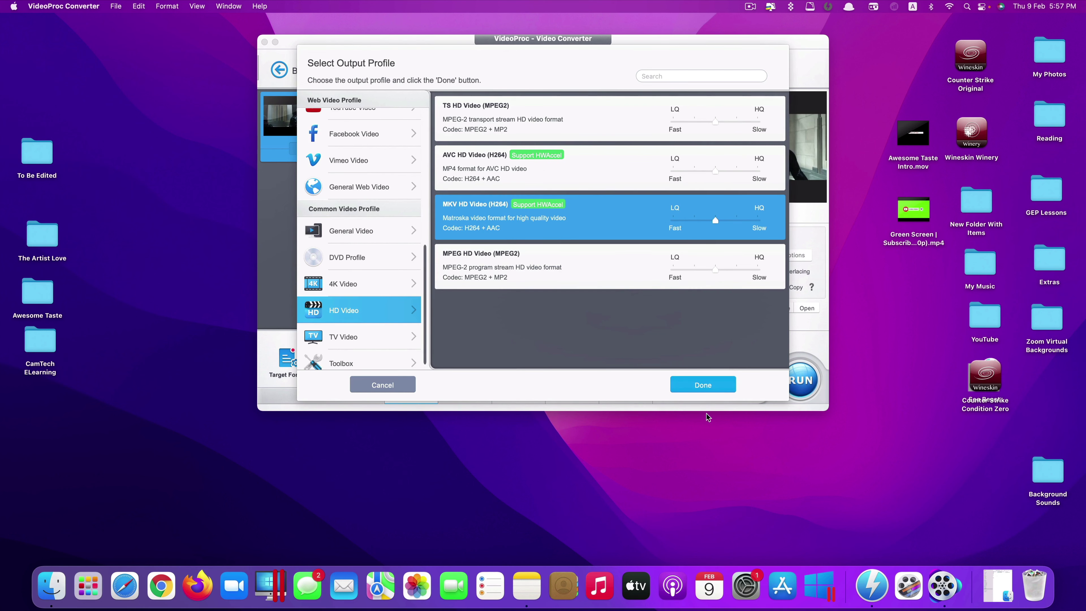
click(705, 385)
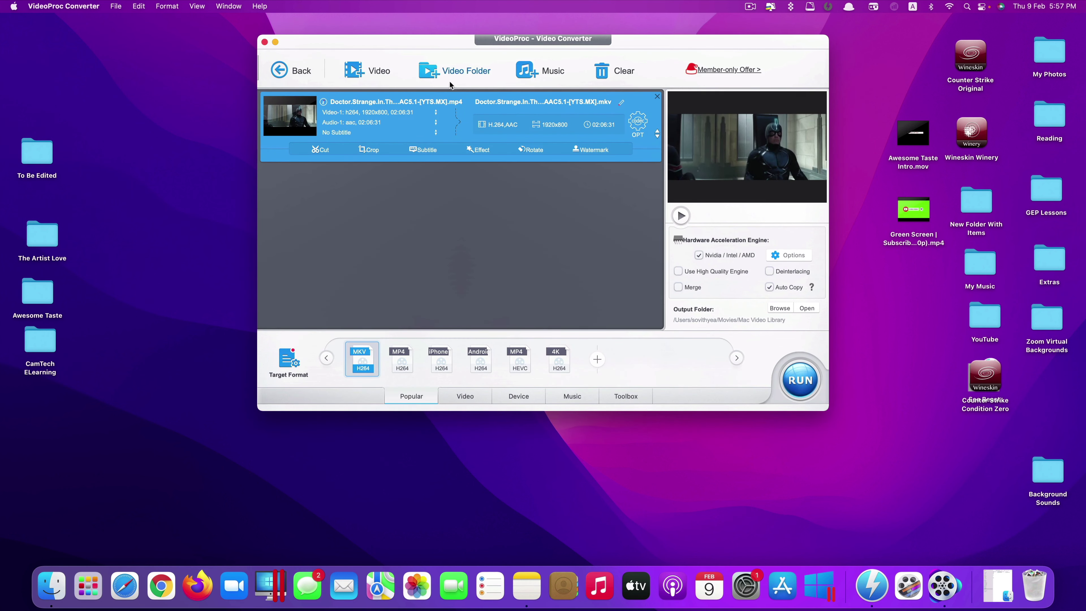
click(291, 71)
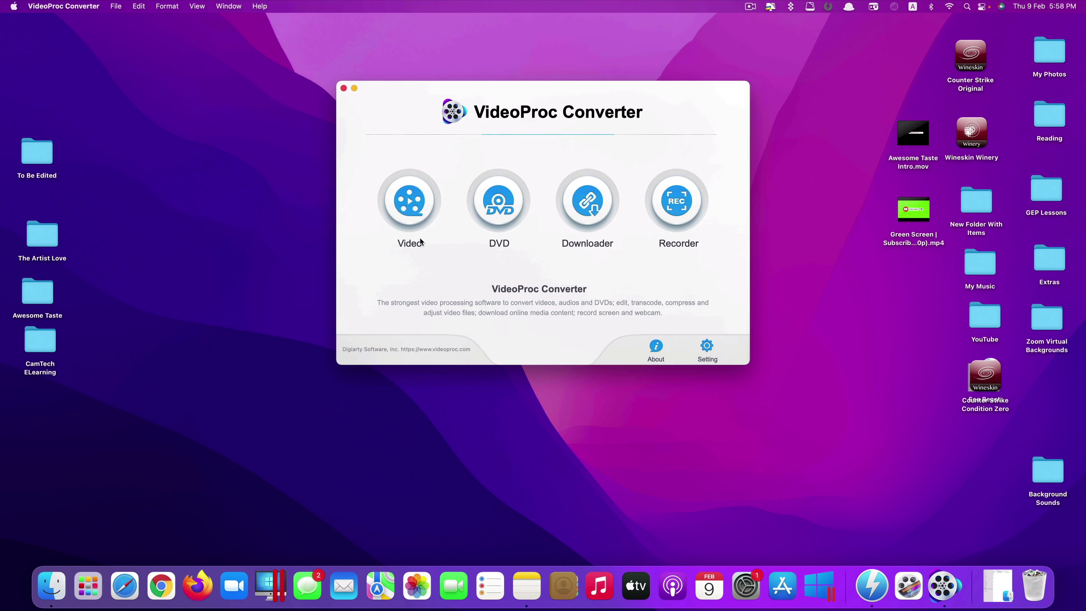
Step: Open the YouTube Downloader, then open and close the Add Video and Add Music link boxes
click(590, 196)
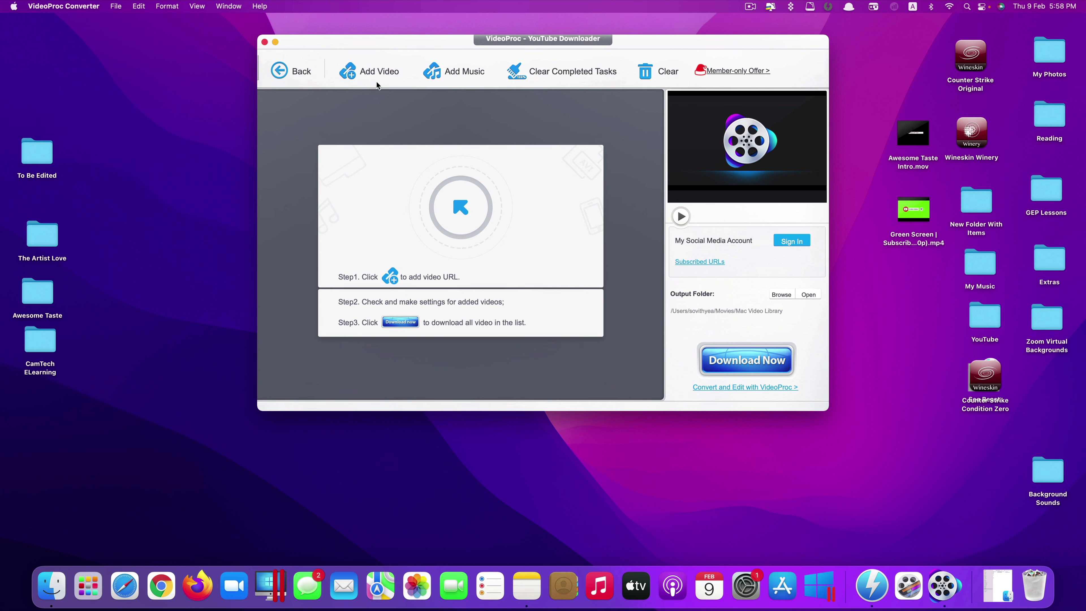
click(376, 72)
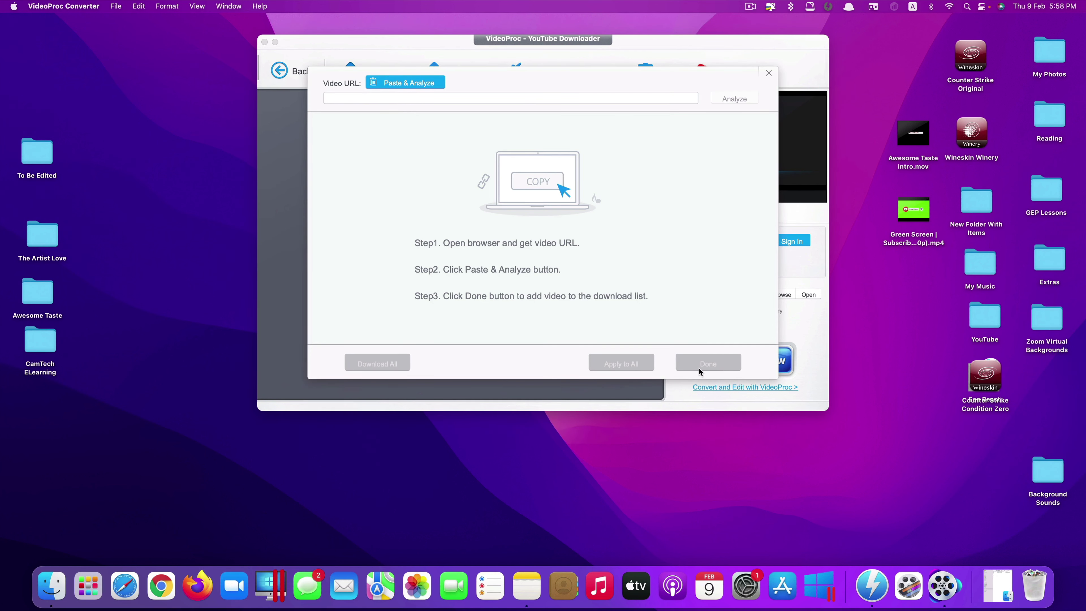
click(768, 72)
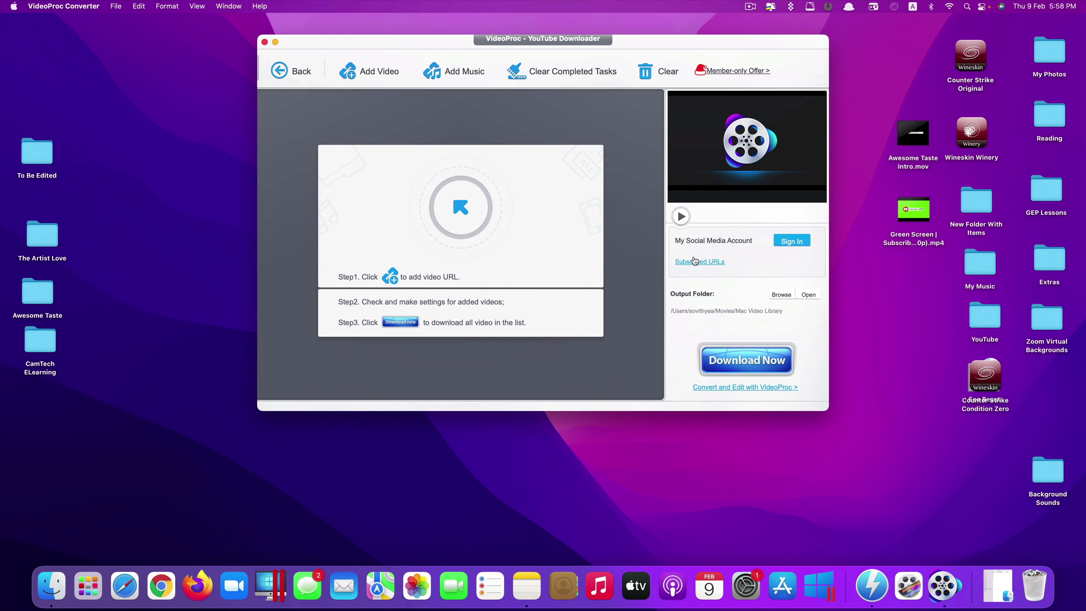
click(459, 72)
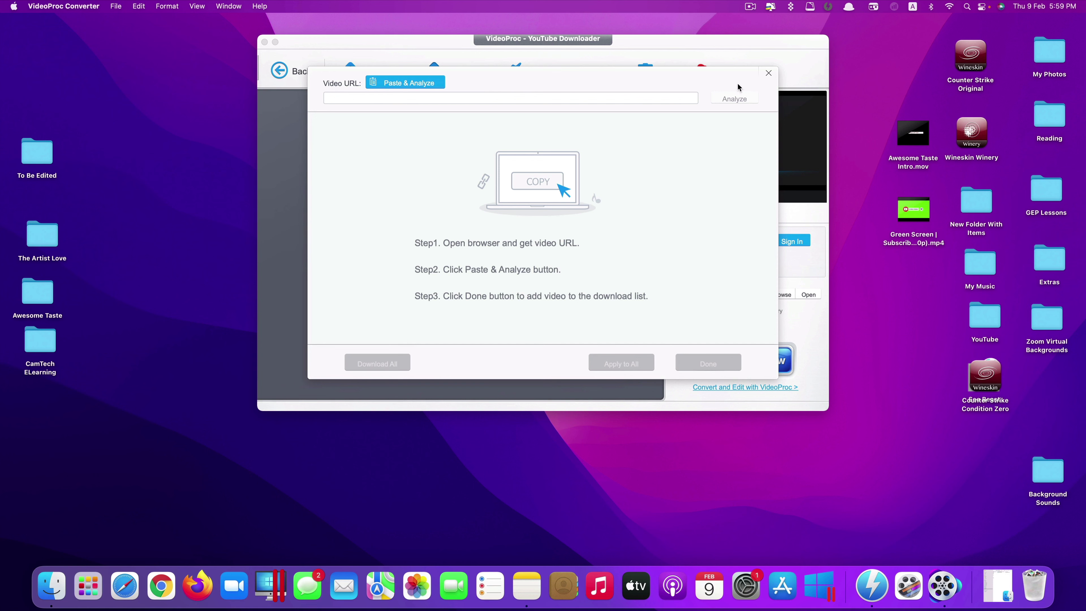
click(769, 73)
Step: Go from the Downloader to the Recorder, view its 2048x1152 desktop capture preview, then close it
click(301, 72)
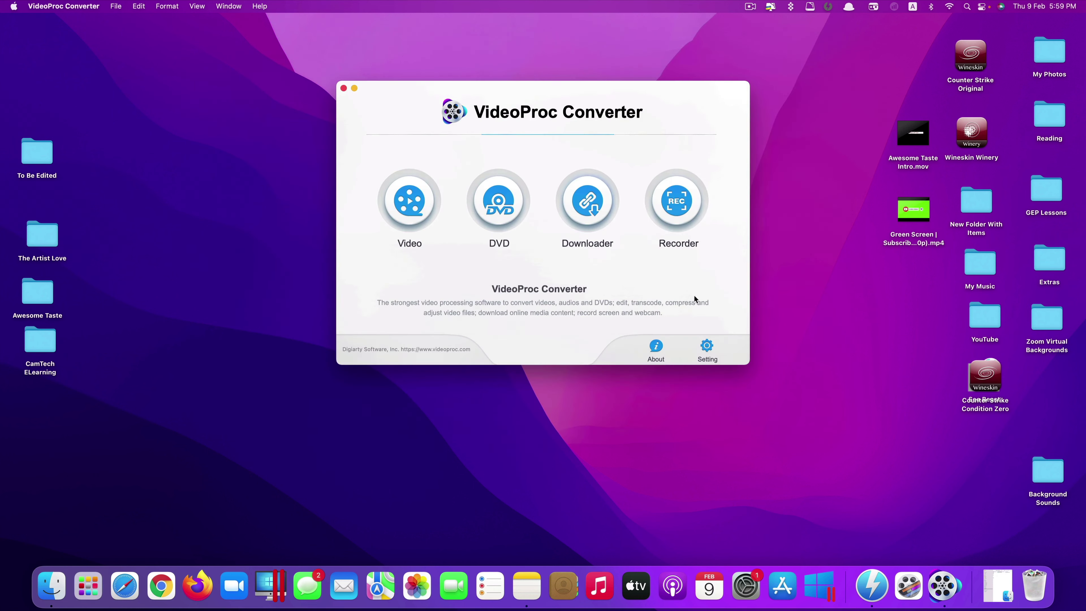
click(678, 191)
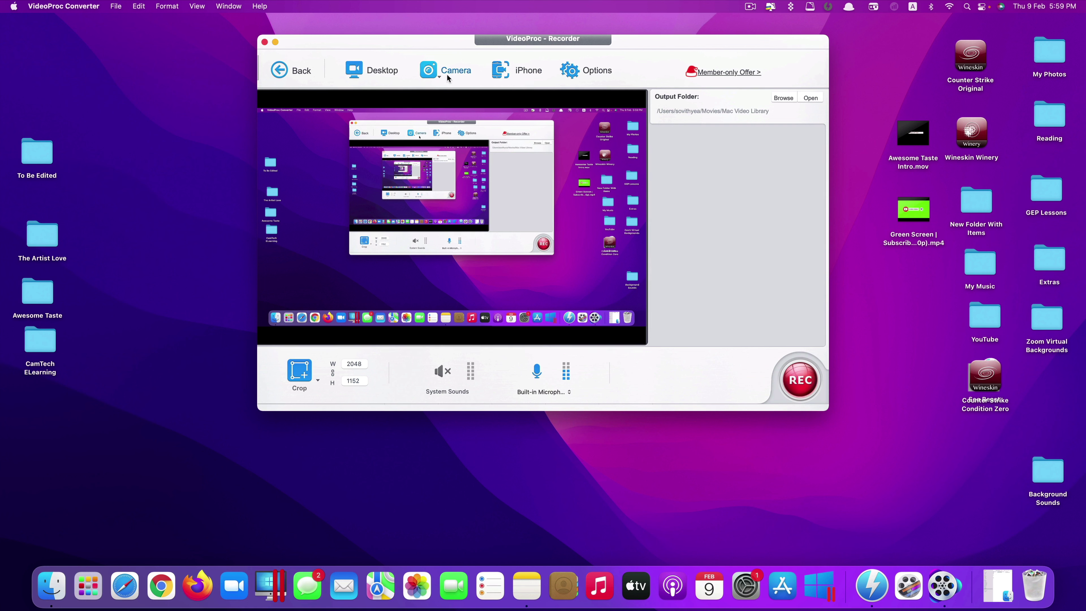
key(super+w)
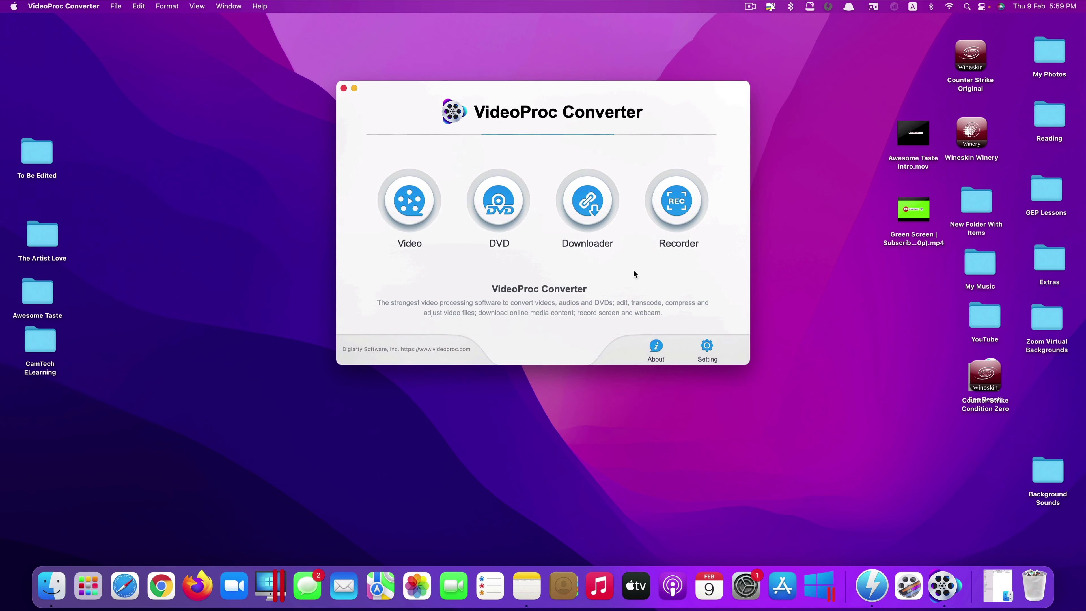